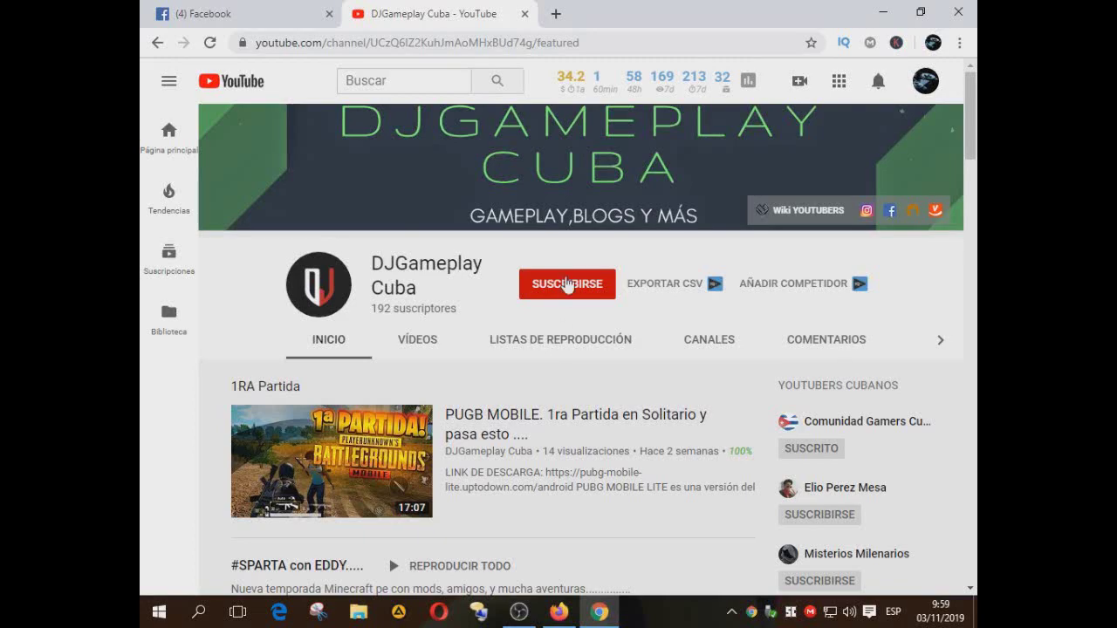
# - Subscribe to the DJGameplay Cuba channel with the bell set to Todas notifications
pyautogui.click(604, 288)
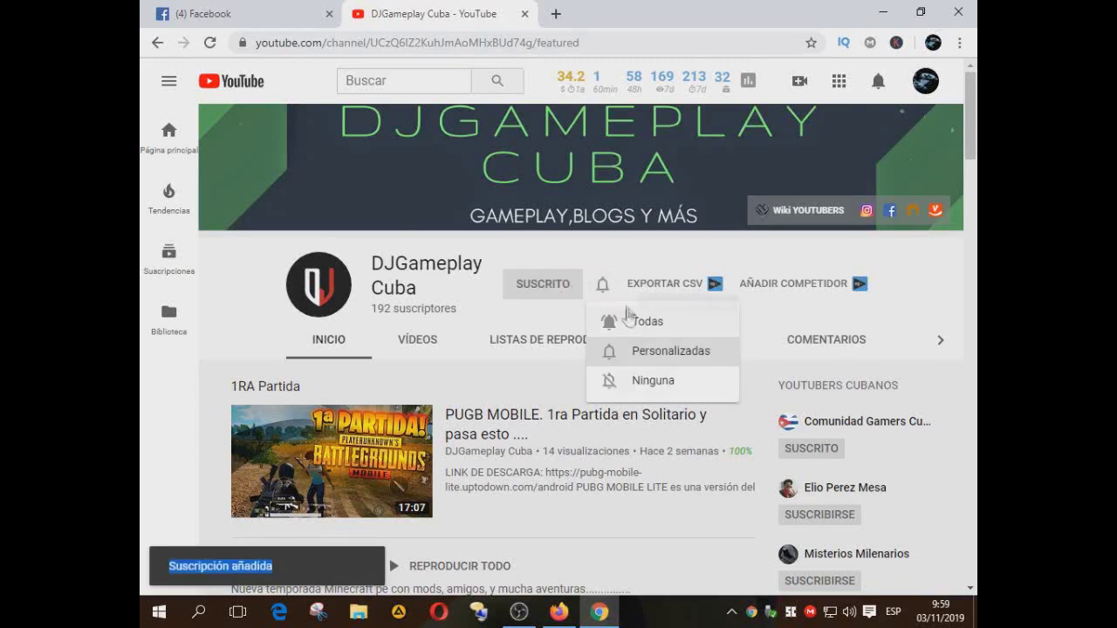
pyautogui.click(641, 320)
pyautogui.scroll(-3, 568, 362)
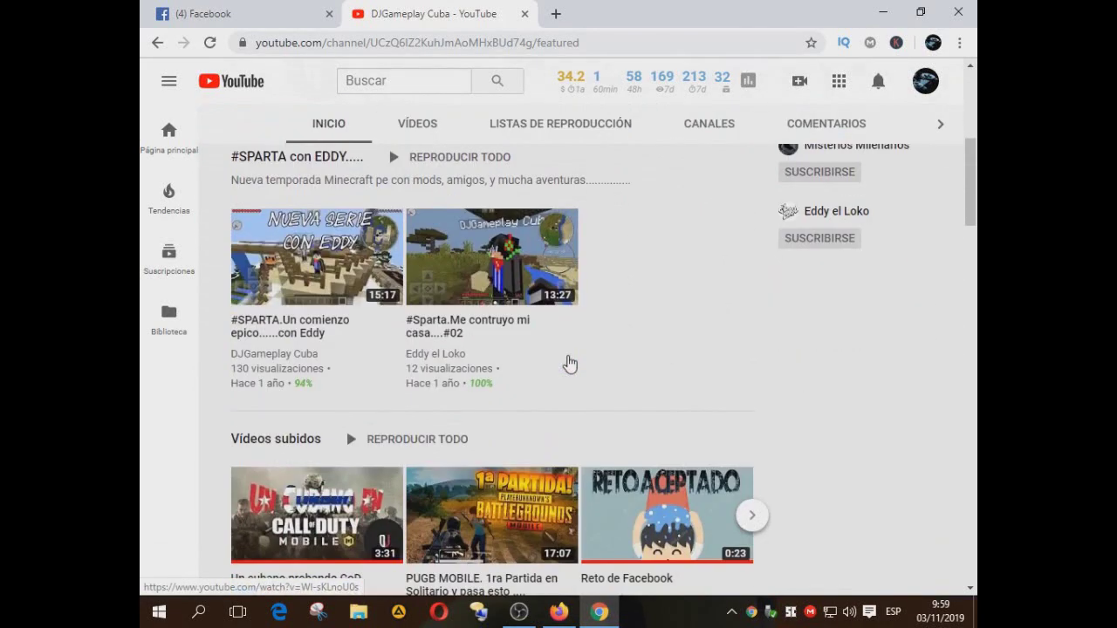
pyautogui.scroll(-1, 568, 362)
pyautogui.scroll(-1, 568, 362)
pyautogui.scroll(-1, 568, 355)
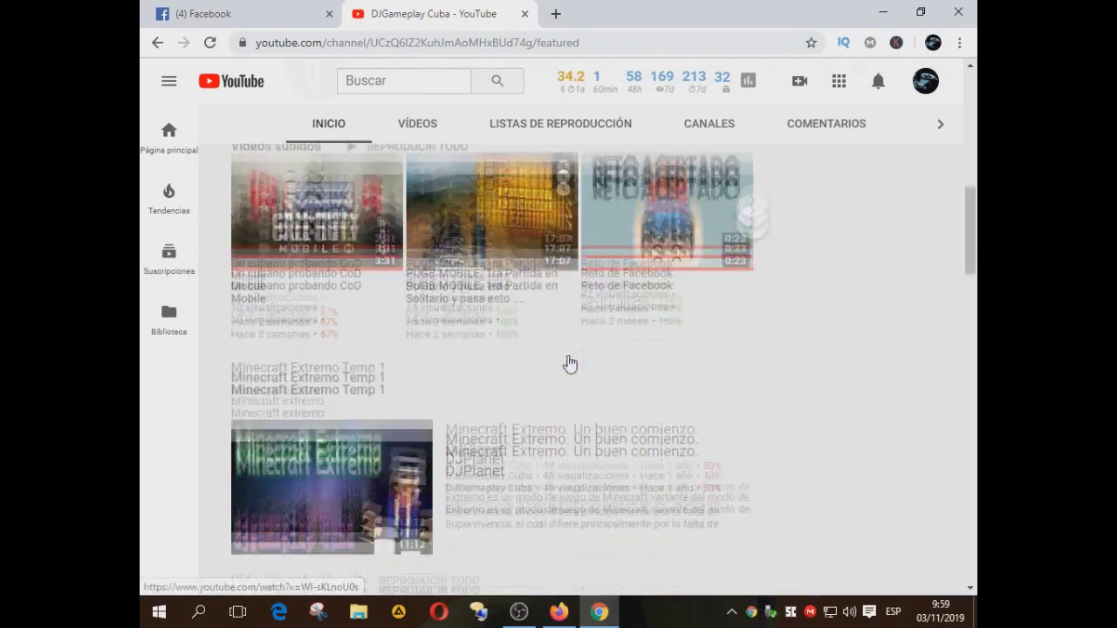
# - Show the channel's uploaded videos on the VÍDEOS tab
pyautogui.scroll(3, 568, 355)
pyautogui.scroll(3, 568, 355)
pyautogui.click(427, 349)
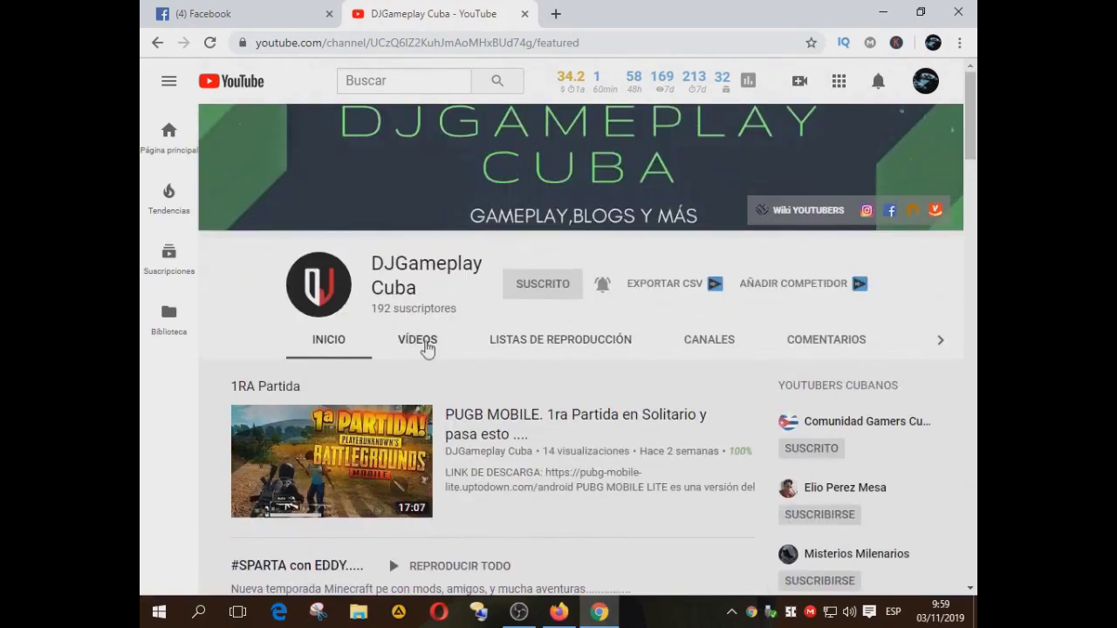
pyautogui.scroll(-3, 518, 390)
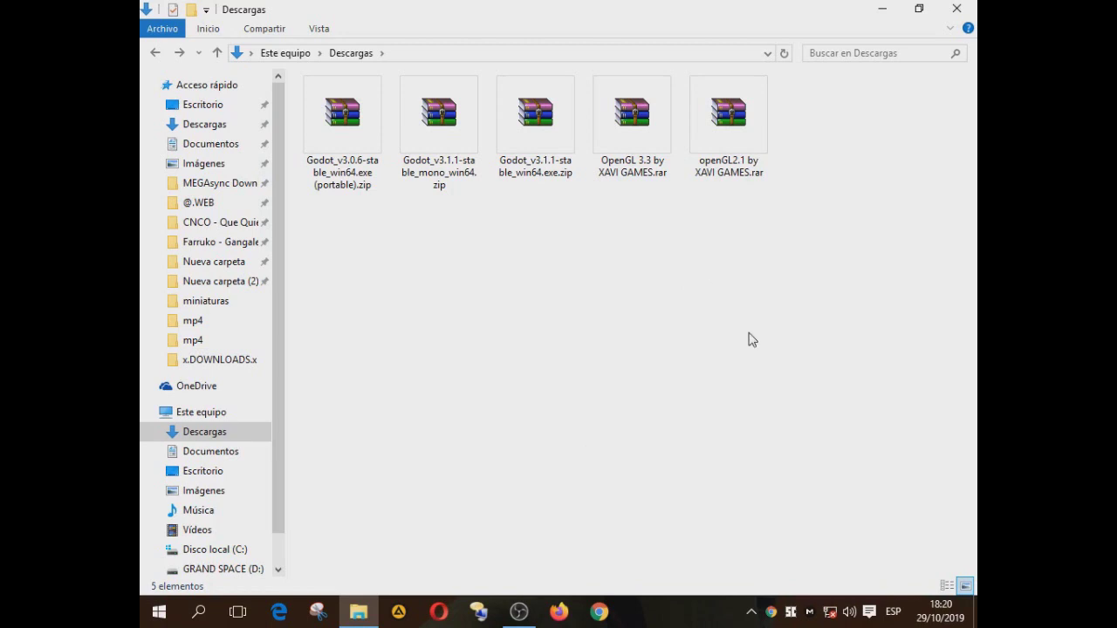
# - Extract all five downloaded archives, each into its own separate folder
pyautogui.moveTo(747, 332); pyautogui.dragTo(338, 127)
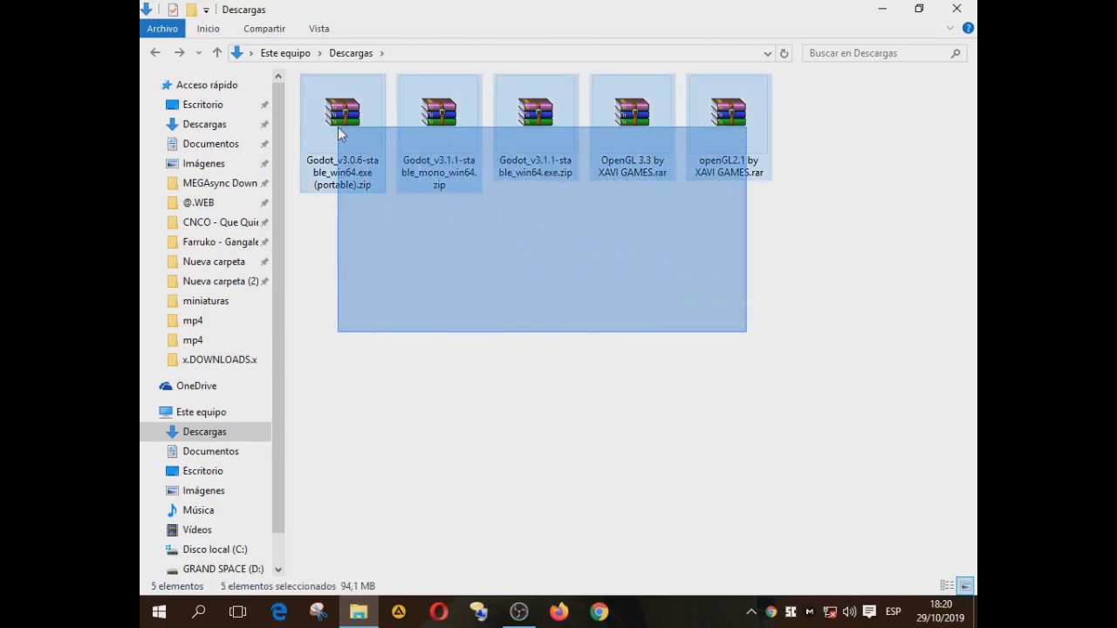
pyautogui.rightClick(337, 129)
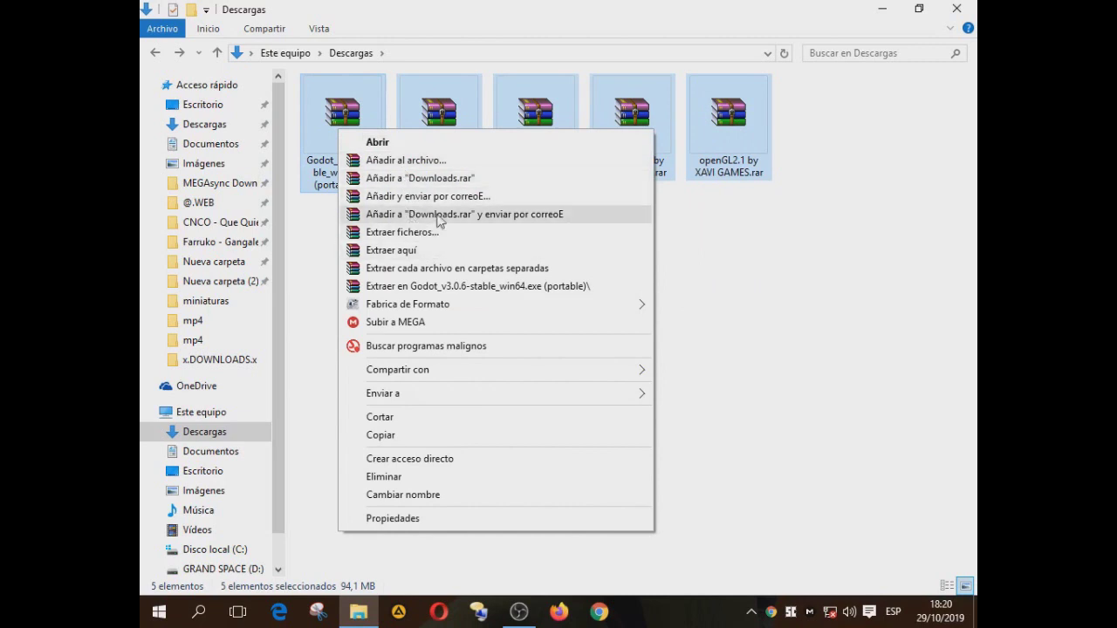
pyautogui.click(449, 268)
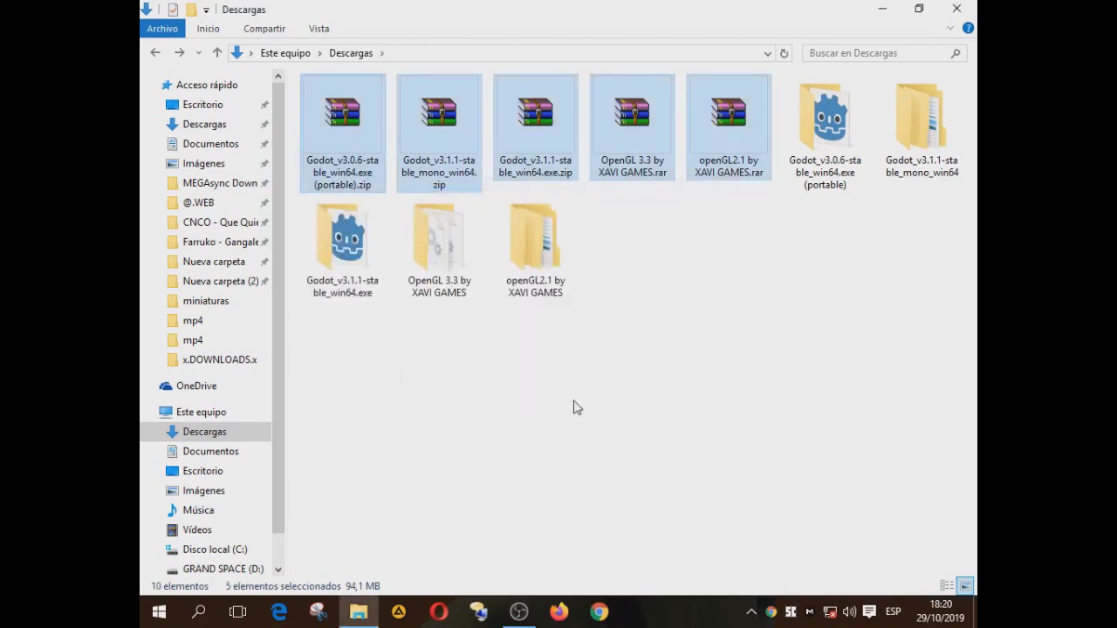
# - Delete the five original archive files from Descargas
pyautogui.rightClick(587, 397)
pyautogui.click(533, 394)
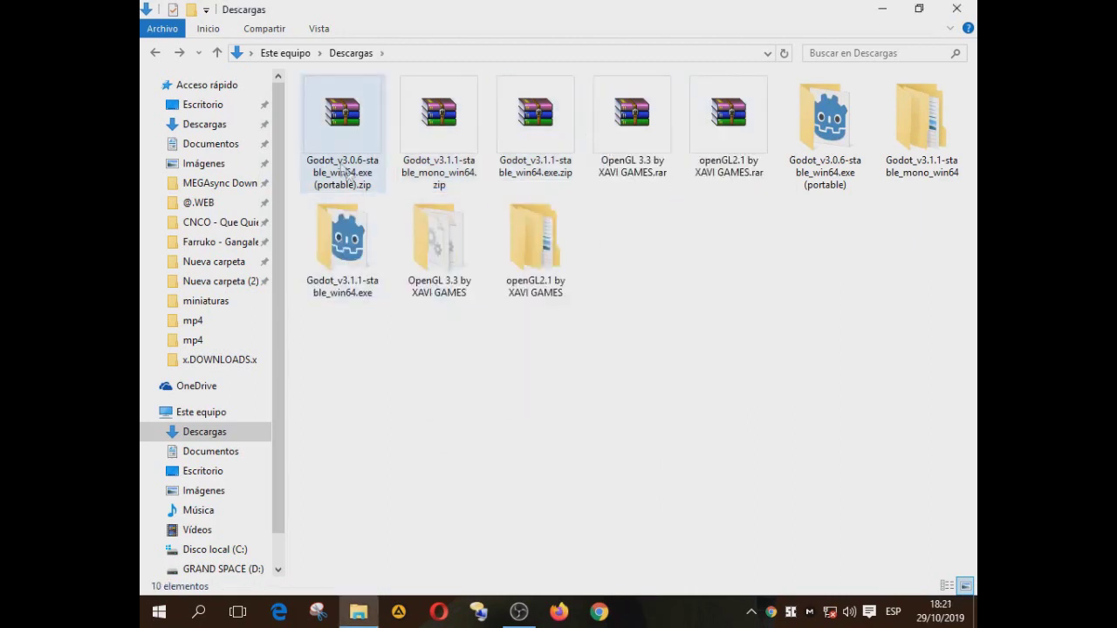
pyautogui.moveTo(293, 141); pyautogui.dragTo(748, 153)
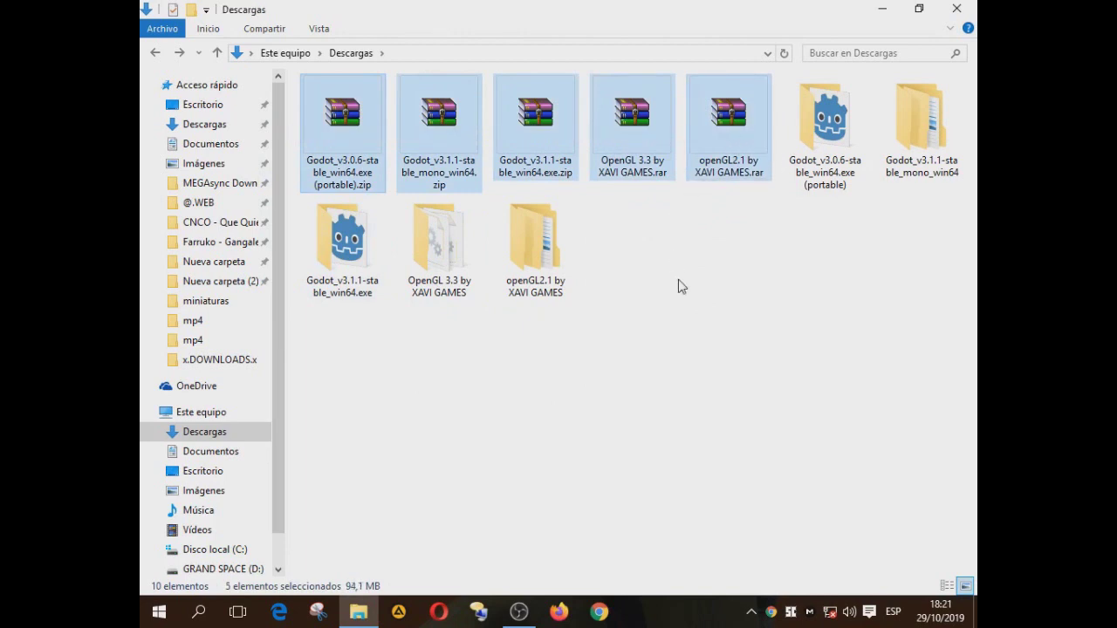
pyautogui.press('Delete')
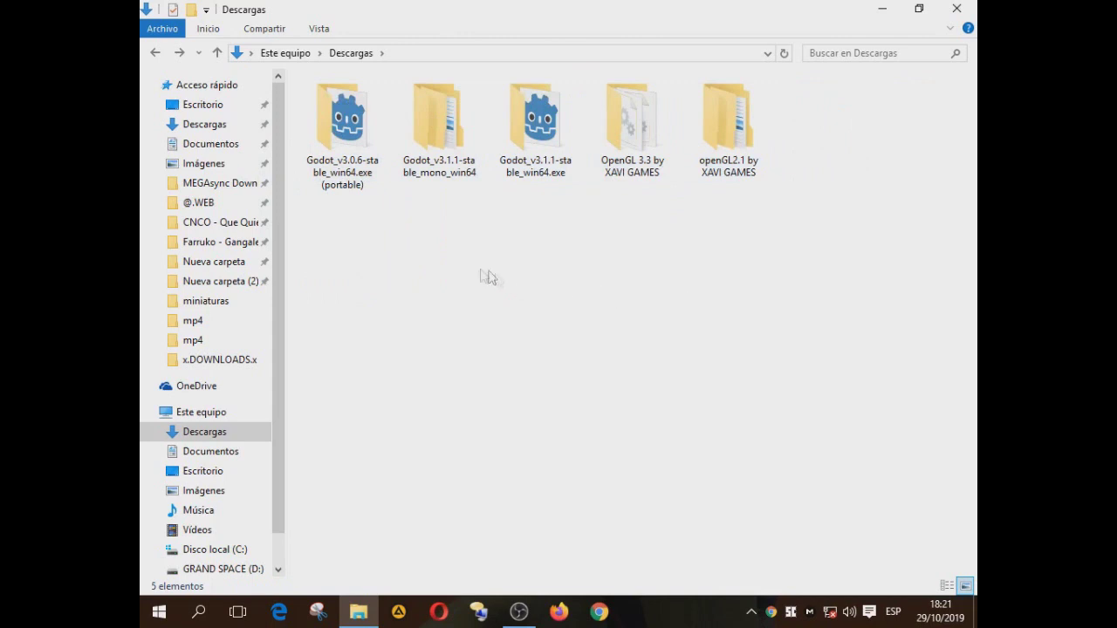
# - Launch Godot 3.0.6, then dismiss its OpenGL 3.3 error and close the console
pyautogui.doubleClick(343, 174)
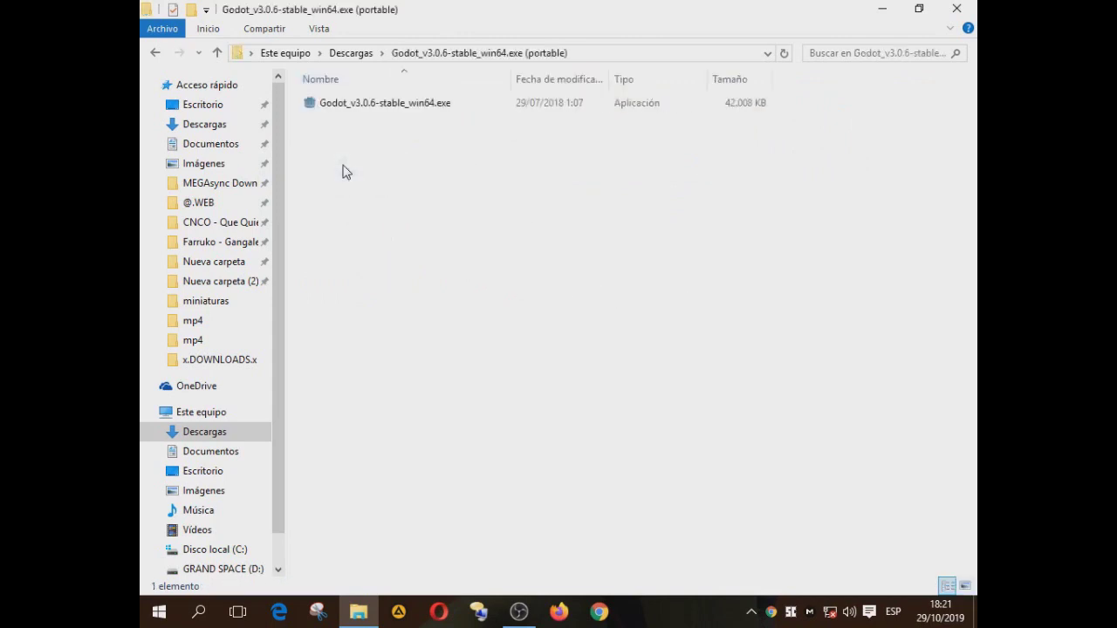
pyautogui.doubleClick(368, 109)
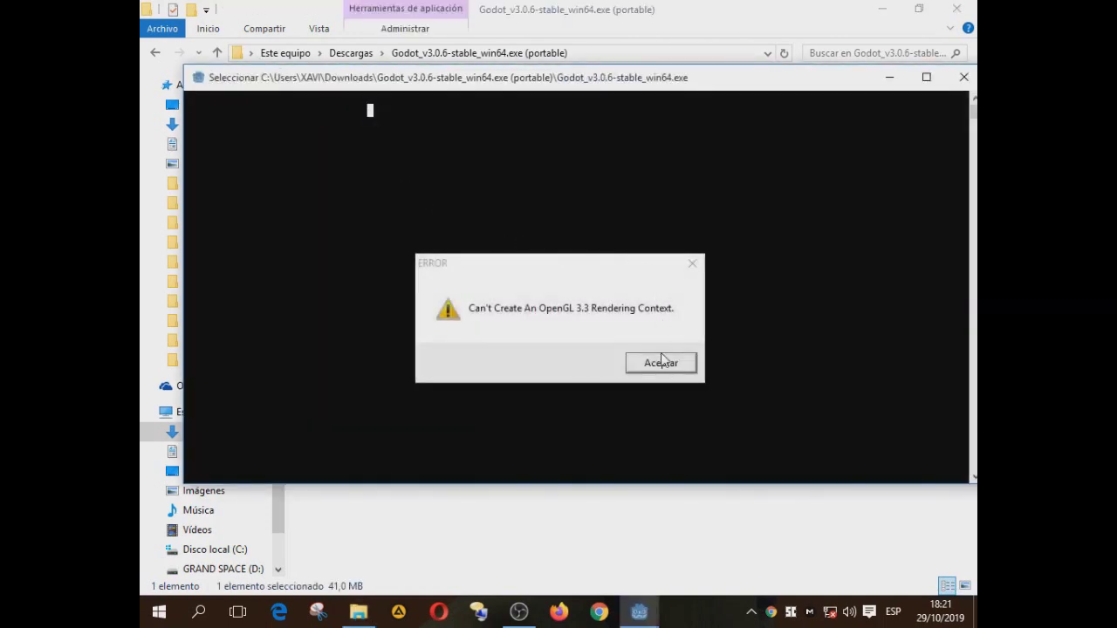
pyautogui.click(668, 367)
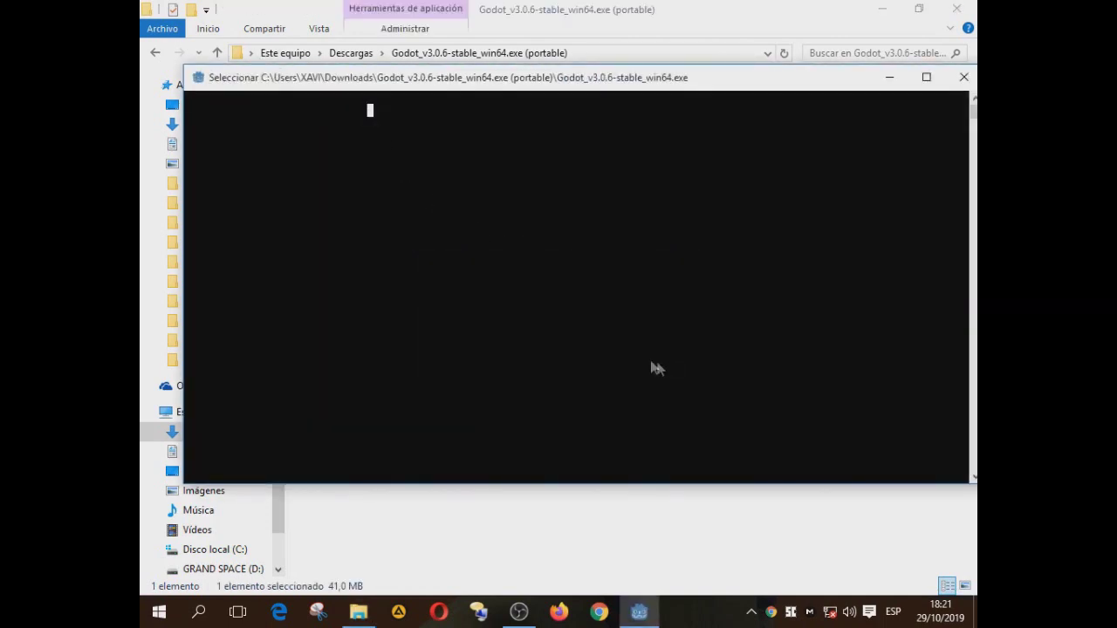
pyautogui.click(964, 77)
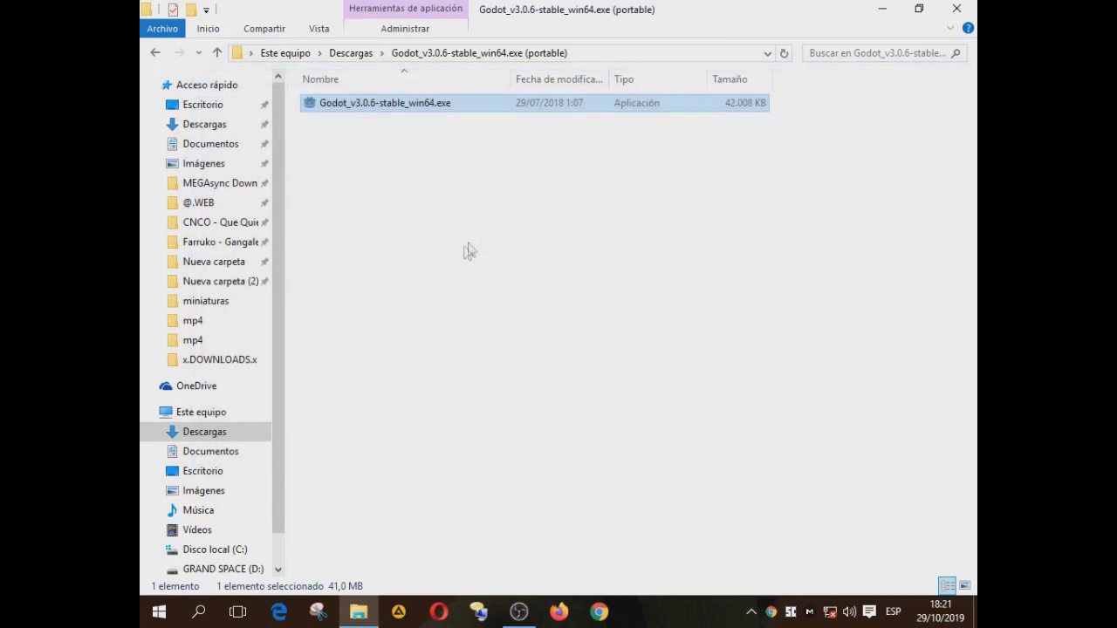
# - Copy opengl32.dll and zlib1.dll from the OpenGL 3.3 folder
pyautogui.press('BackSpace')
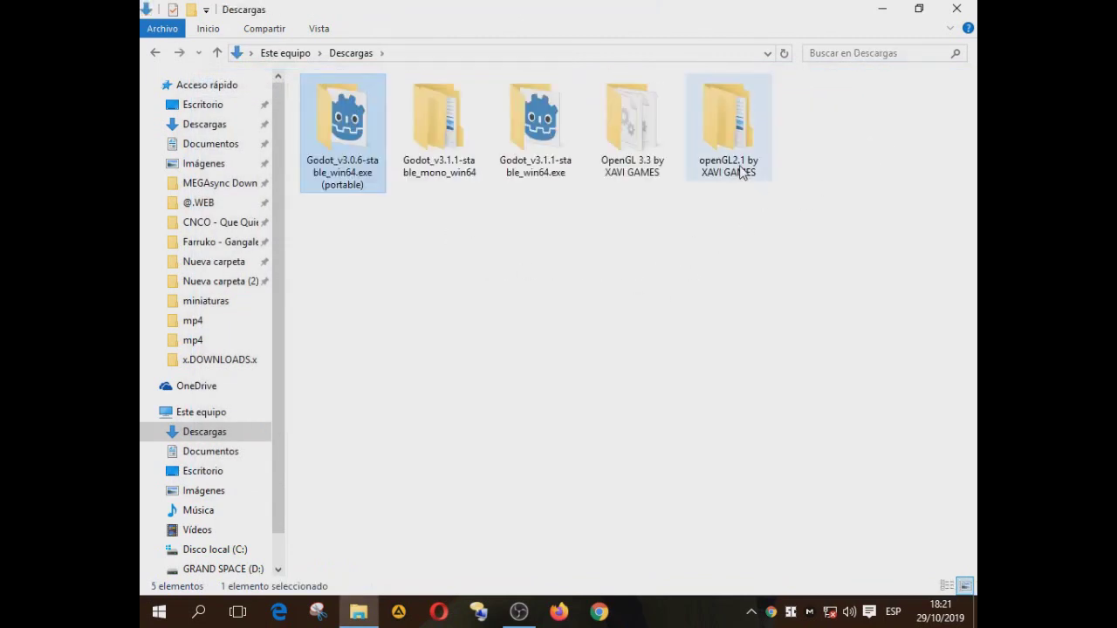
pyautogui.doubleClick(641, 122)
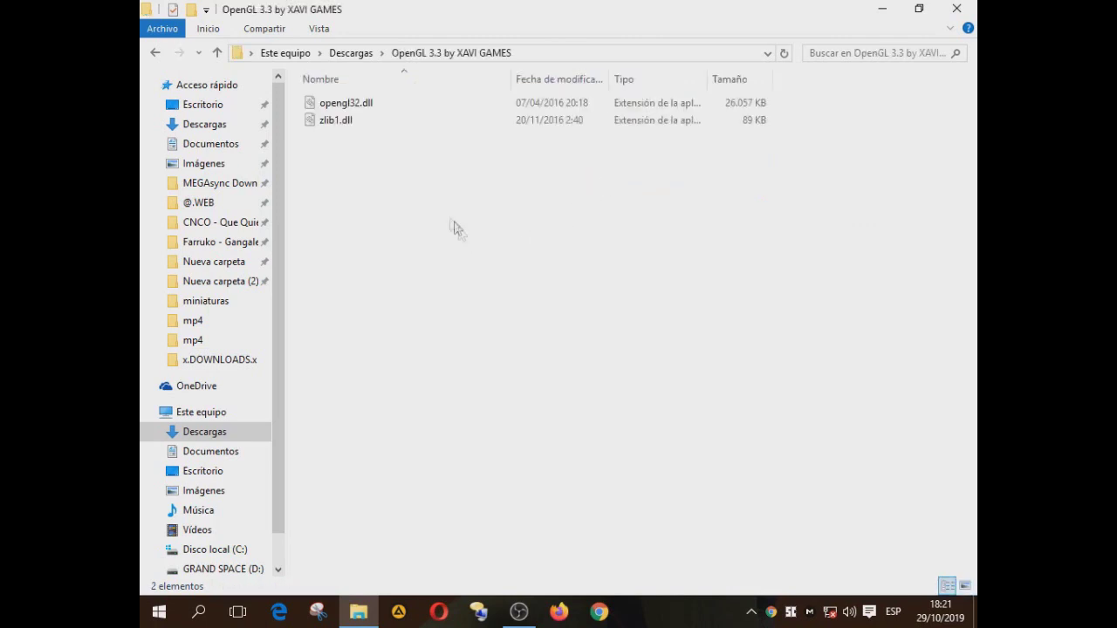
pyautogui.moveTo(452, 214); pyautogui.dragTo(331, 96)
pyautogui.rightClick(332, 96)
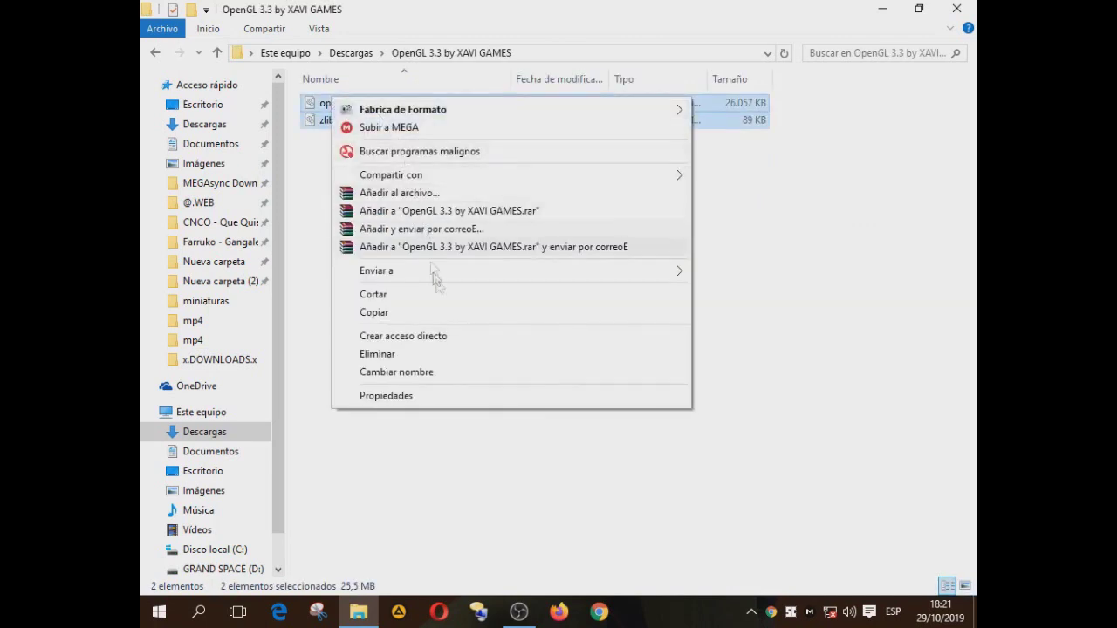
pyautogui.click(404, 315)
# - Paste the two DLLs into the Godot 3.0.6 folder and relaunch its executable
pyautogui.press('BackSpace')
pyautogui.click(362, 171)
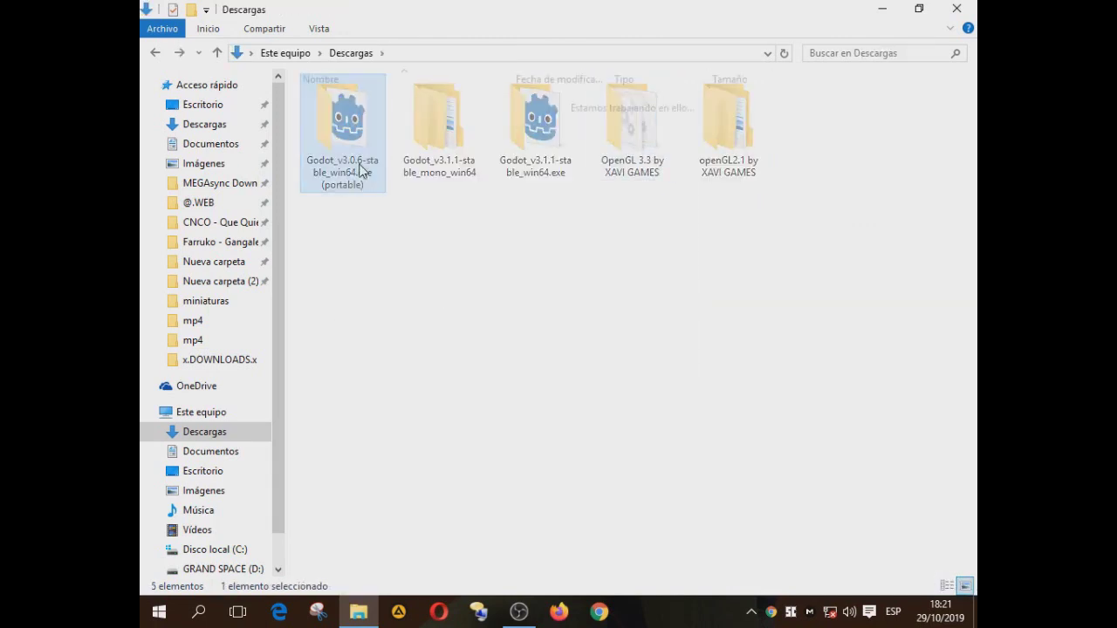
pyautogui.doubleClick(362, 170)
pyautogui.rightClick(424, 219)
pyautogui.click(487, 329)
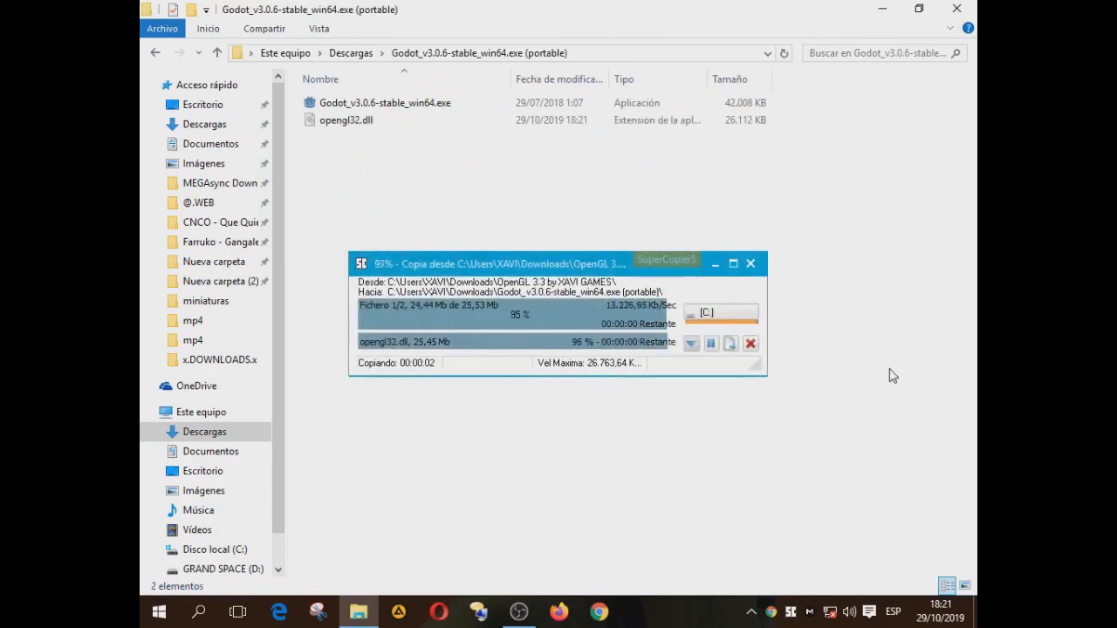
pyautogui.click(398, 107)
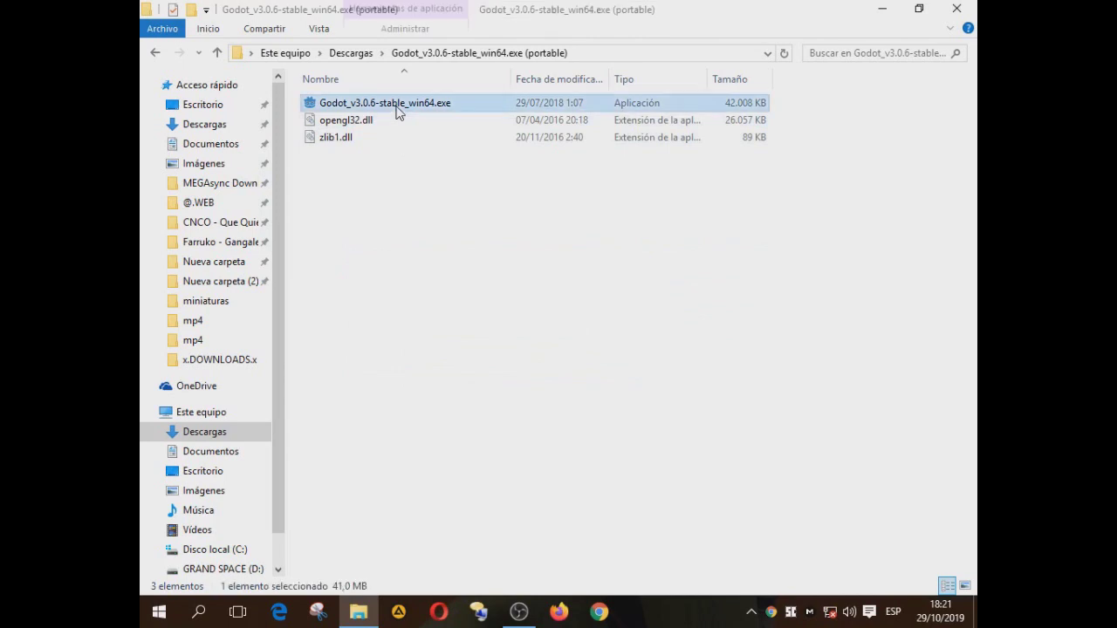
pyautogui.doubleClick(397, 107)
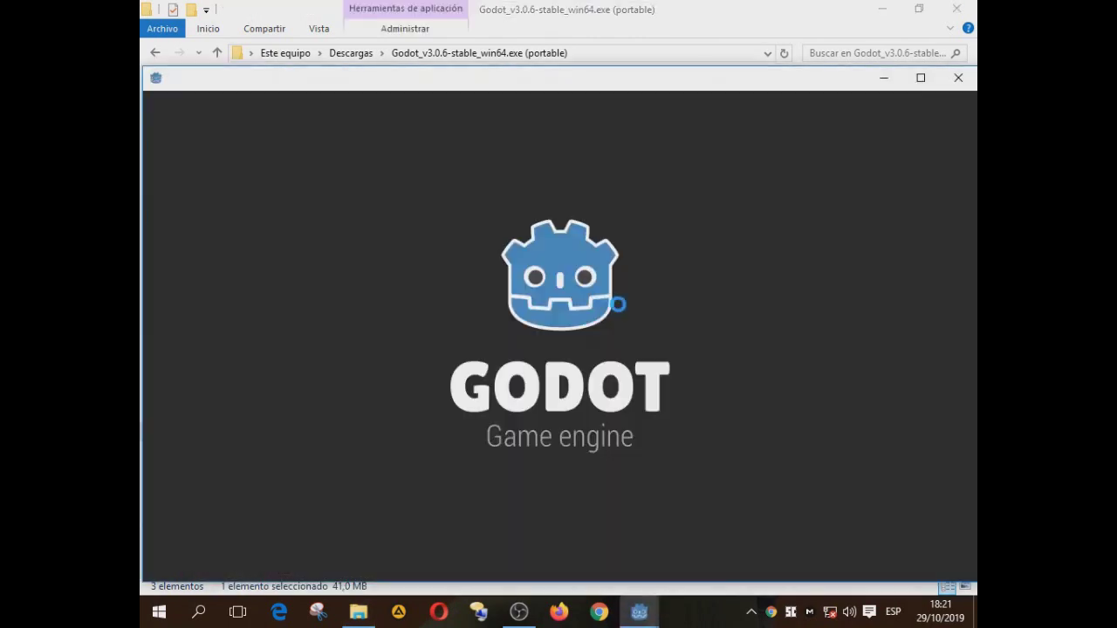
# - Create a project named 'dfdf' in its own folder and open it in the editor
pyautogui.click(870, 253)
pyautogui.write('dfdf')
pyautogui.click(716, 378)
pyautogui.click(487, 480)
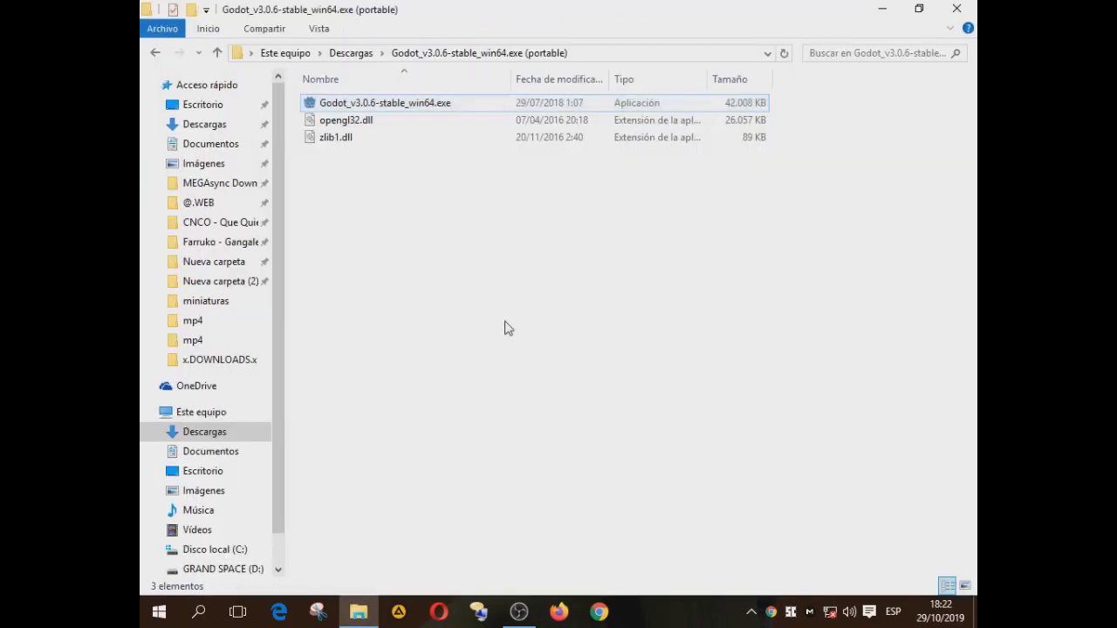
pyautogui.press('BackSpace')
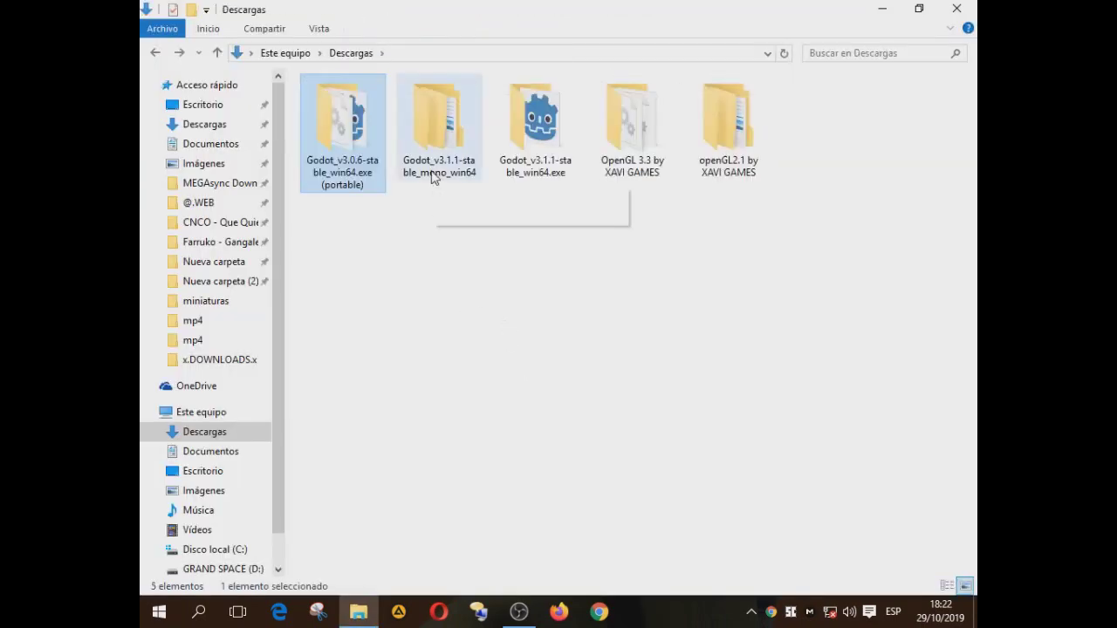
# - Launch Godot 3.1.1 mono and create project 'hgfhj' in its own folder, dismissing the C# warning
pyautogui.doubleClick(433, 166)
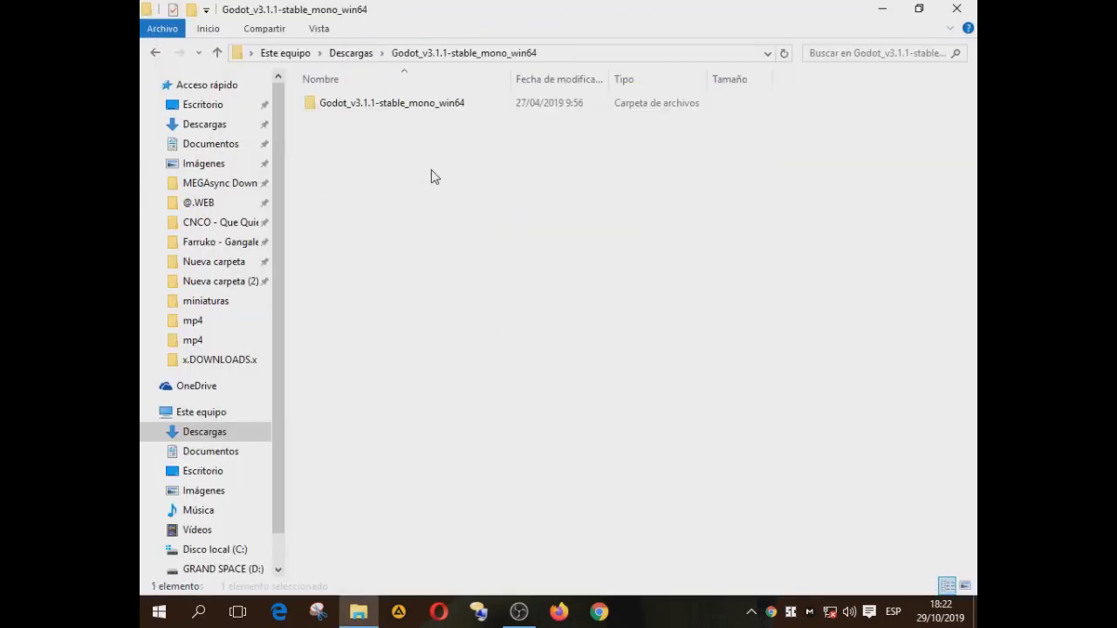
pyautogui.doubleClick(363, 114)
pyautogui.doubleClick(370, 128)
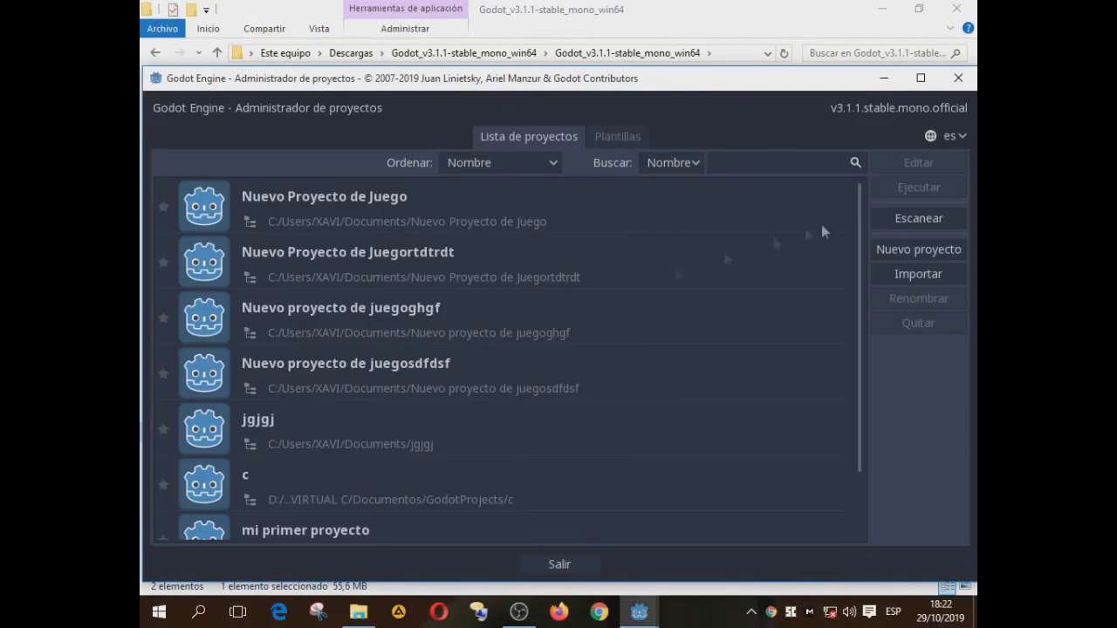
pyautogui.click(918, 250)
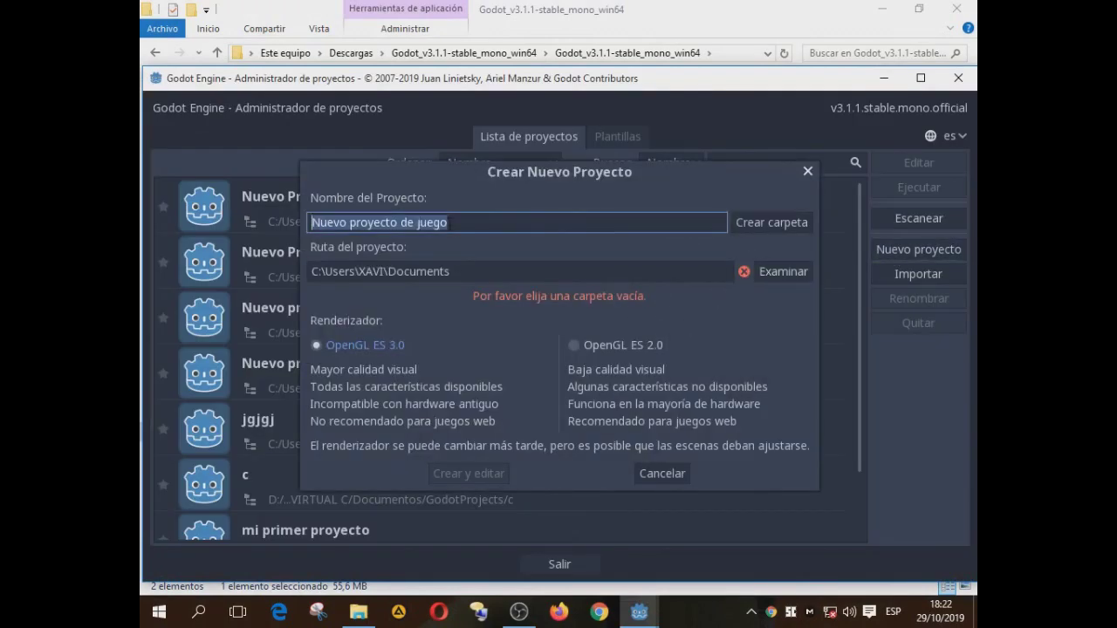
pyautogui.write('hgfhj')
pyautogui.click(771, 222)
pyautogui.press('Return')
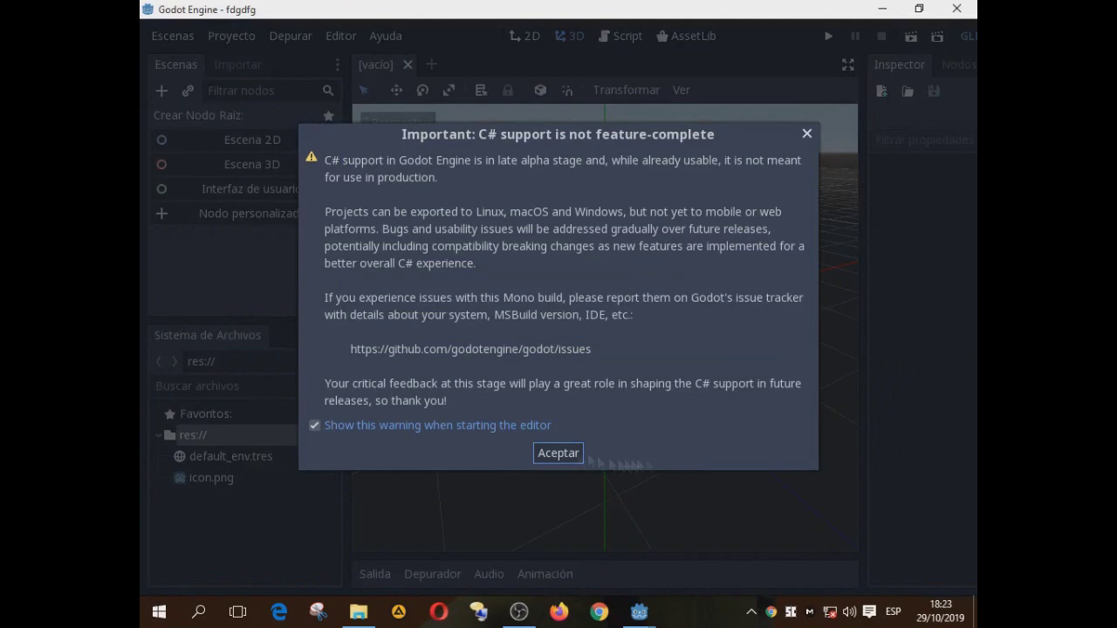
pyautogui.click(559, 452)
# - Add a Spatial root node and run the scene, saving it as Spatial.tscn
pyautogui.click(252, 164)
pyautogui.click(828, 35)
pyautogui.click(488, 321)
pyautogui.click(445, 506)
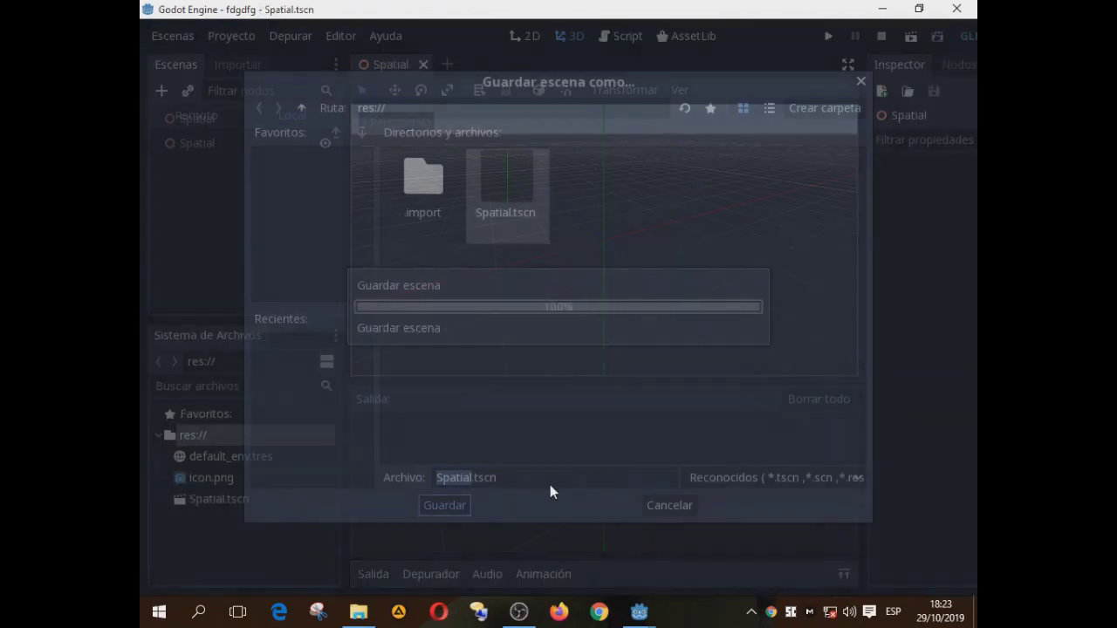
# - Dismiss the video-driver error and quit the Godot editor
pyautogui.click(717, 375)
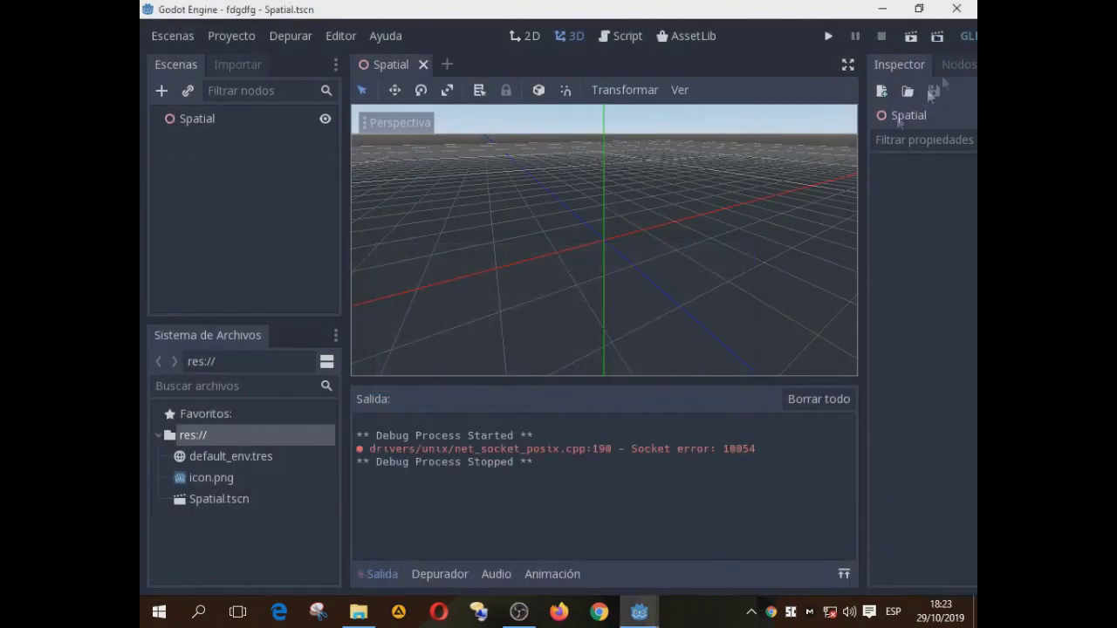
pyautogui.click(957, 8)
pyautogui.click(497, 323)
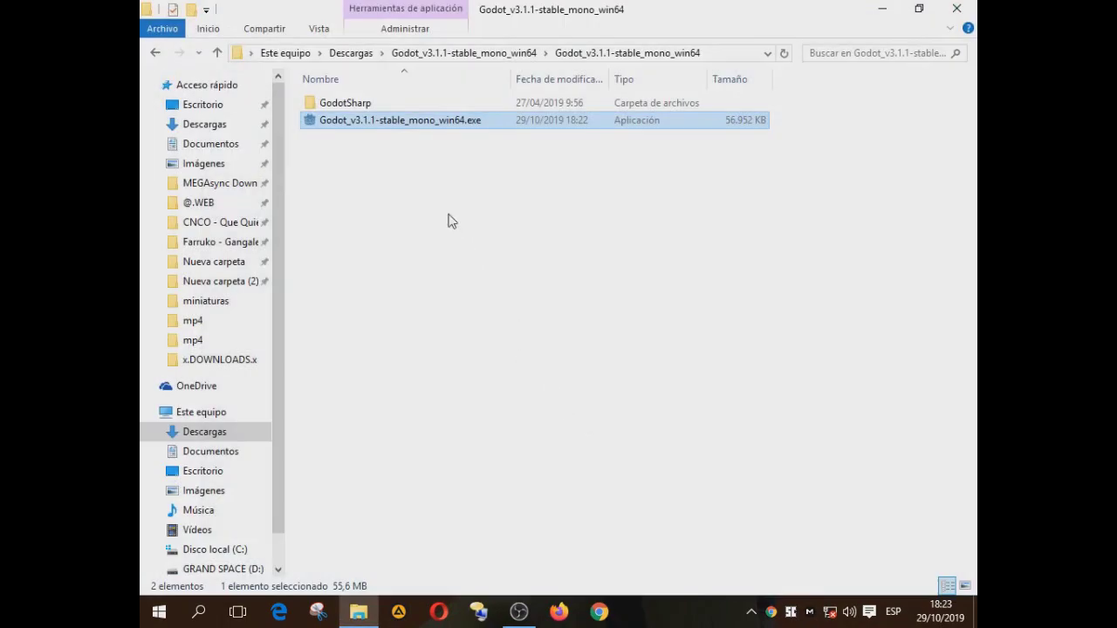
# - Paste opengl32.dll and zlib1.dll into the Godot 3.1.1 mono folder and relaunch the mono executable
pyautogui.rightClick(448, 222)
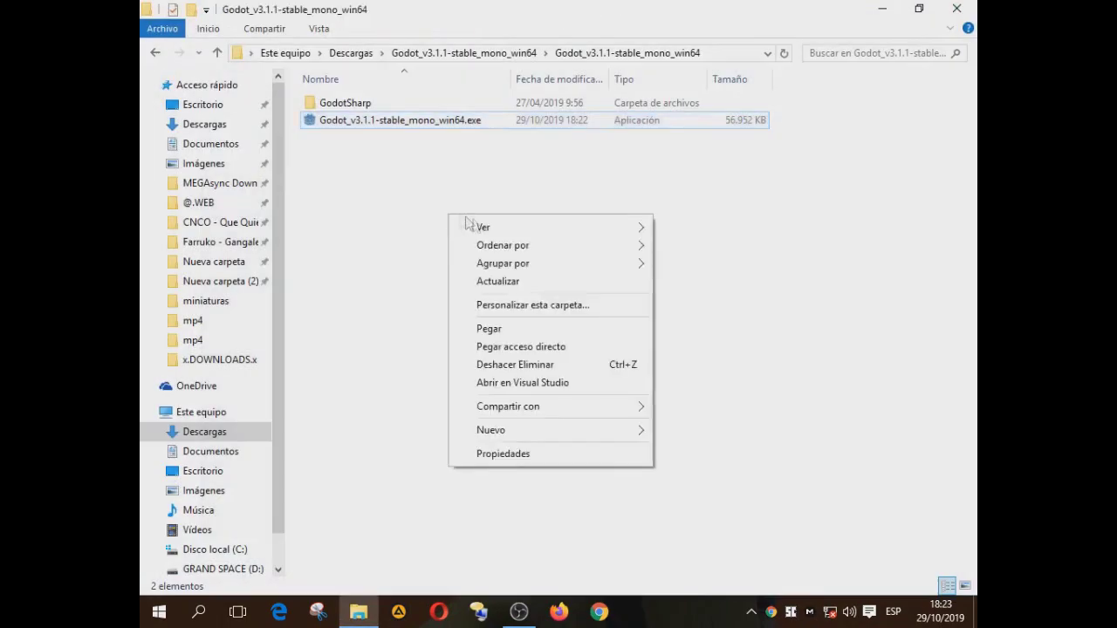
pyautogui.click(511, 328)
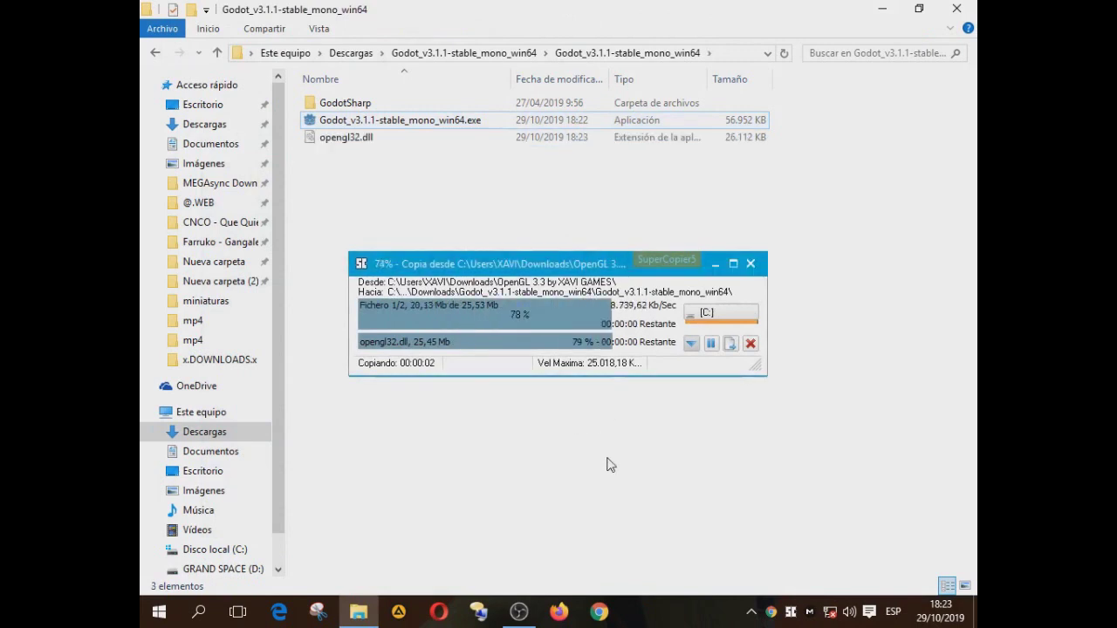
pyautogui.doubleClick(392, 120)
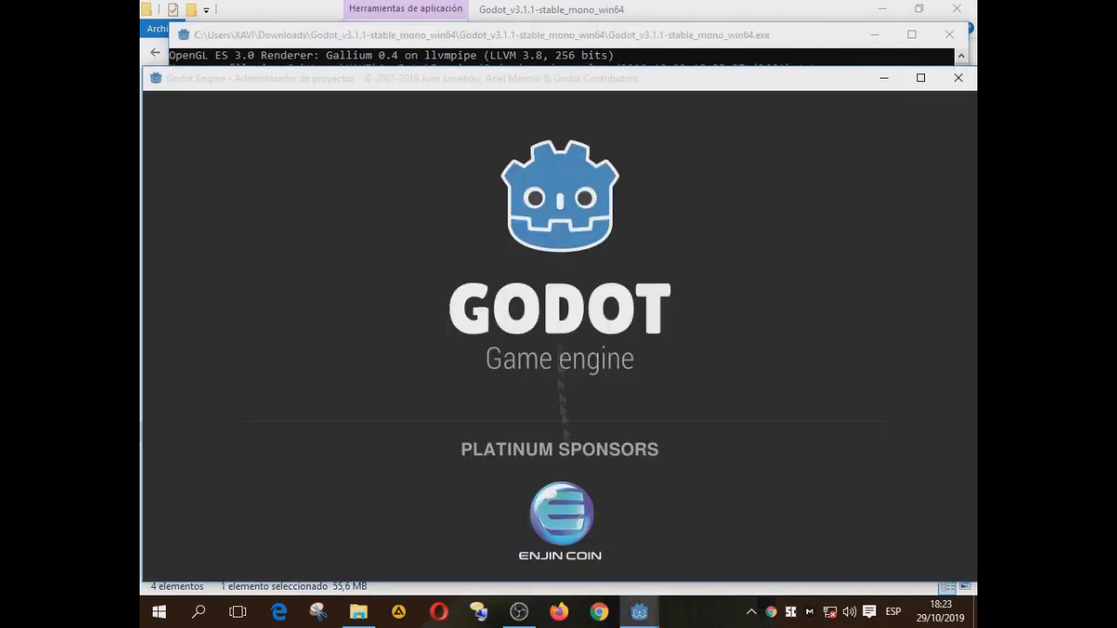
# - Create and open the project 'fdgdfgdfgd', dismissing the C# warning
pyautogui.click(917, 249)
pyautogui.write('fdgdfgdfgd')
pyautogui.click(469, 473)
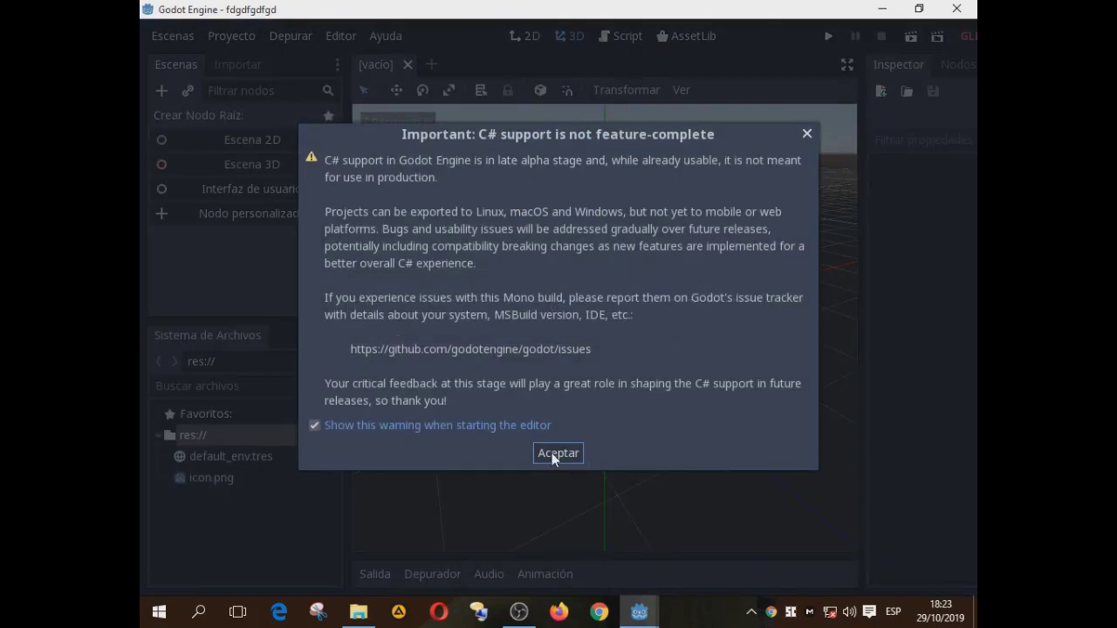
pyautogui.click(556, 451)
# - Add a 3D scene root and run it, saving the scene as Spatial.tscn
pyautogui.click(213, 171)
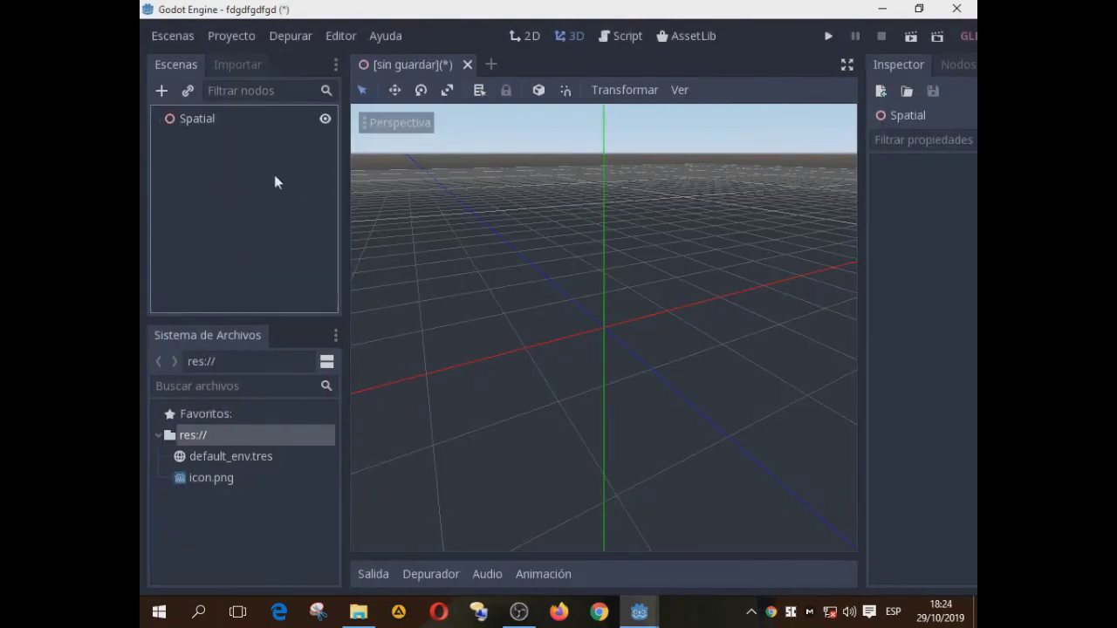
pyautogui.press('F6')
pyautogui.press('Return')
pyautogui.click(454, 507)
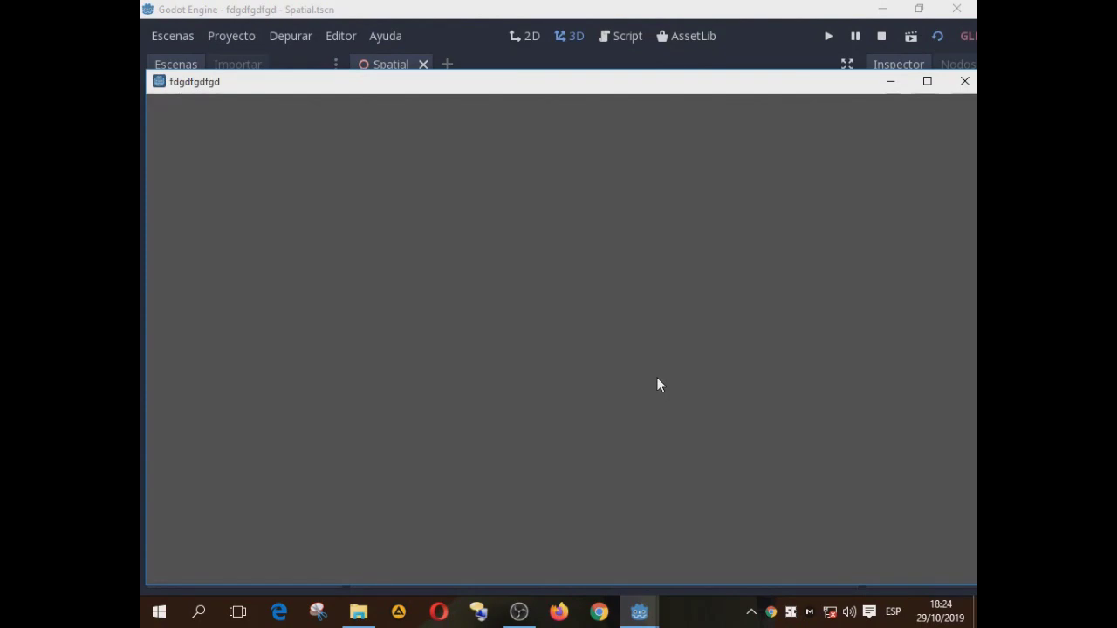
# - Close the running game window and quit the Godot editor
pyautogui.click(960, 84)
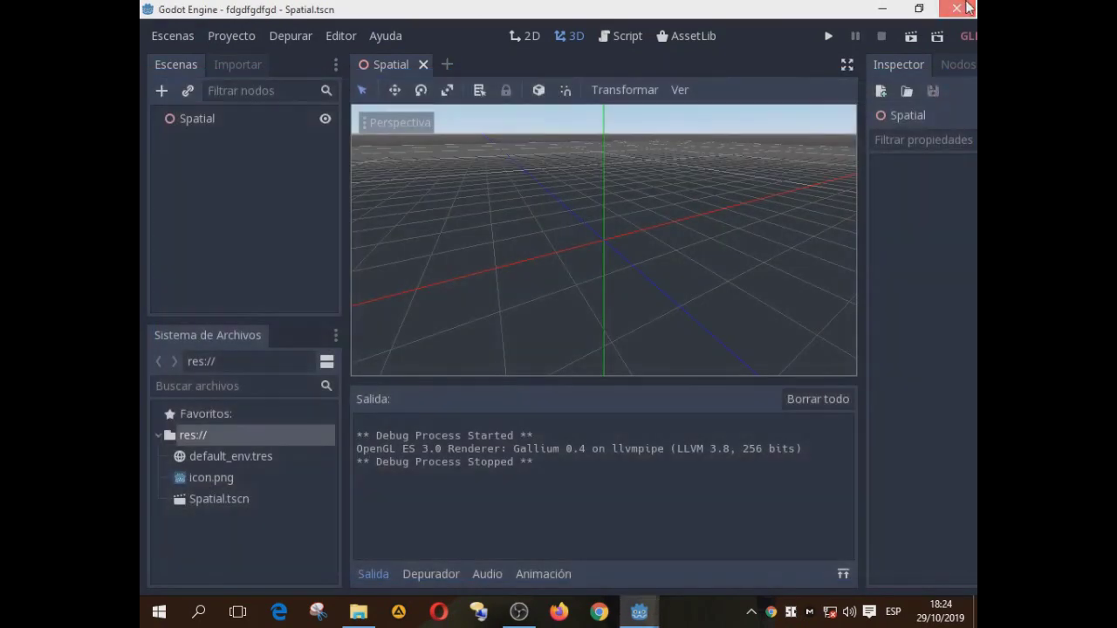
pyautogui.click(957, 9)
pyautogui.click(487, 325)
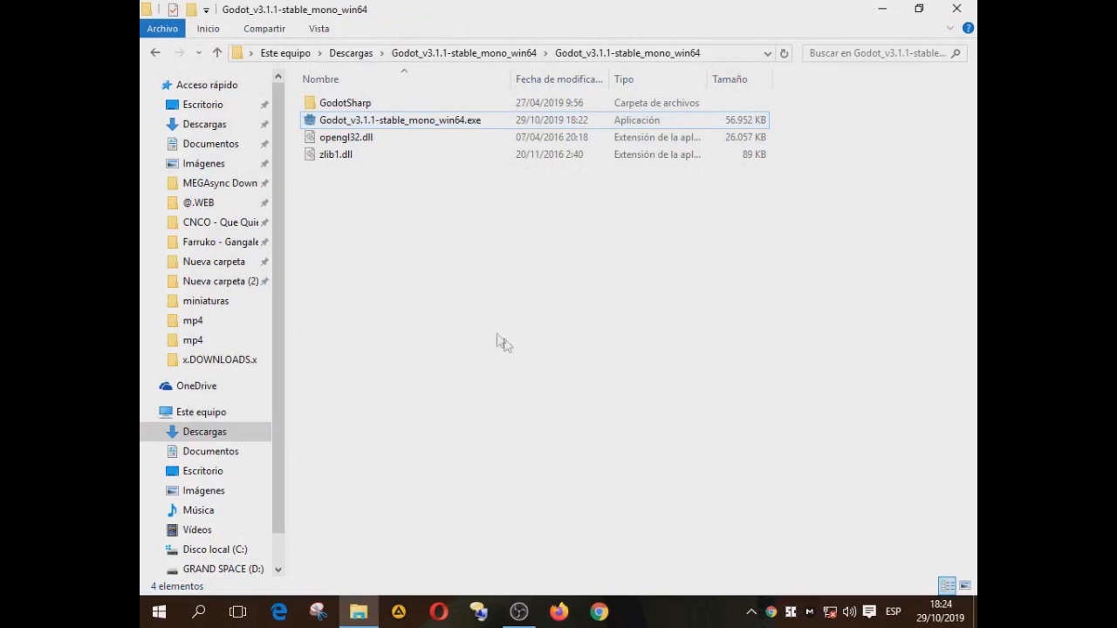
# - Copy GLU32.DLL and OPENGL32.DLL from the openGL2.1 folder
pyautogui.press('BackSpace')
pyautogui.press('BackSpace')
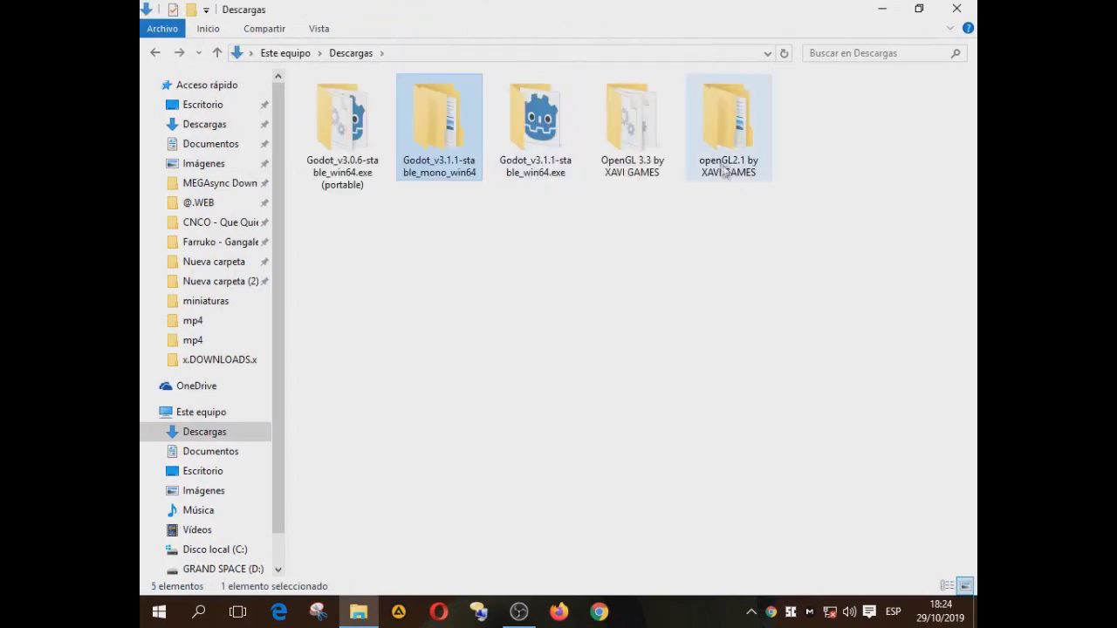
pyautogui.doubleClick(722, 164)
pyautogui.click(365, 104)
pyautogui.doubleClick(365, 104)
pyautogui.moveTo(382, 182); pyautogui.dragTo(361, 89)
pyautogui.rightClick(362, 105)
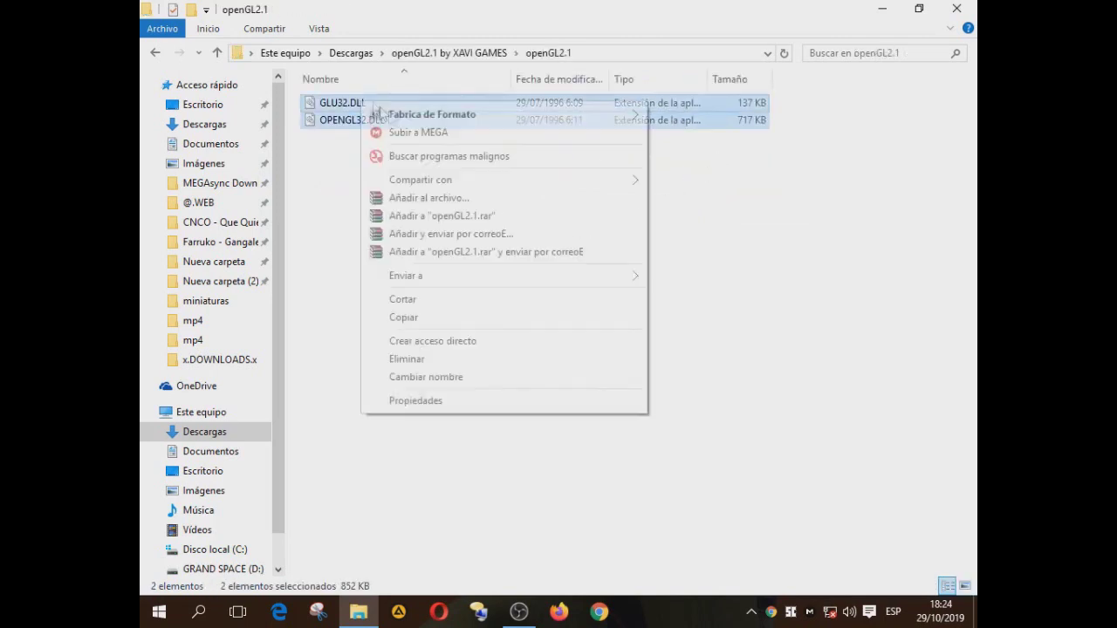
pyautogui.click(431, 316)
# - Paste both DLLs into the Godot_v3.1.1-stable_win64.exe folder and launch the standard Godot executable
pyautogui.press('BackSpace')
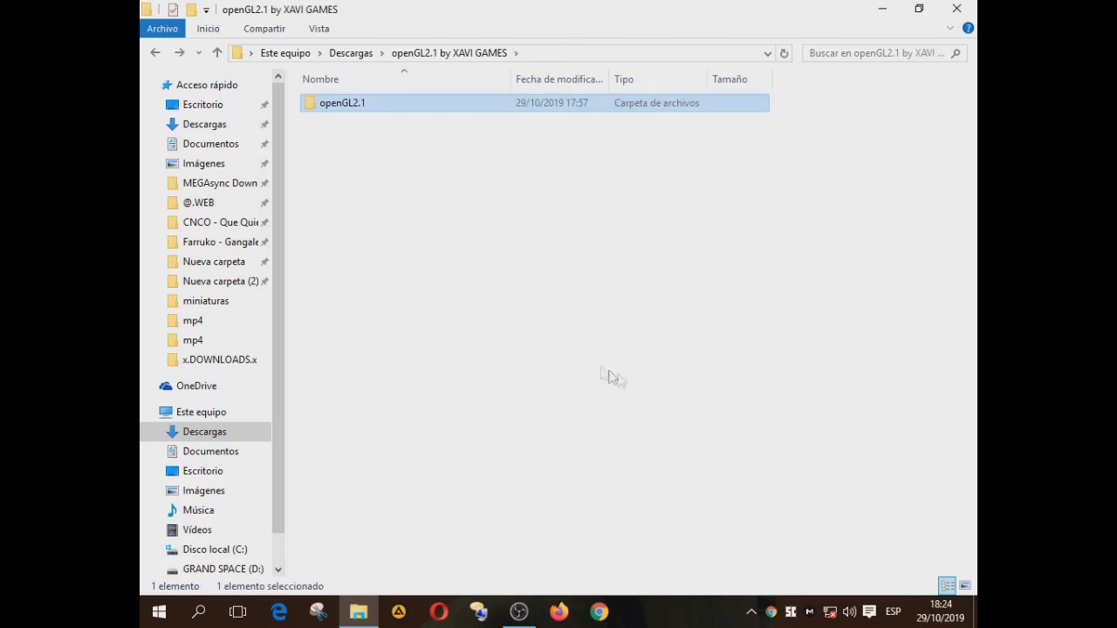
pyautogui.press('BackSpace')
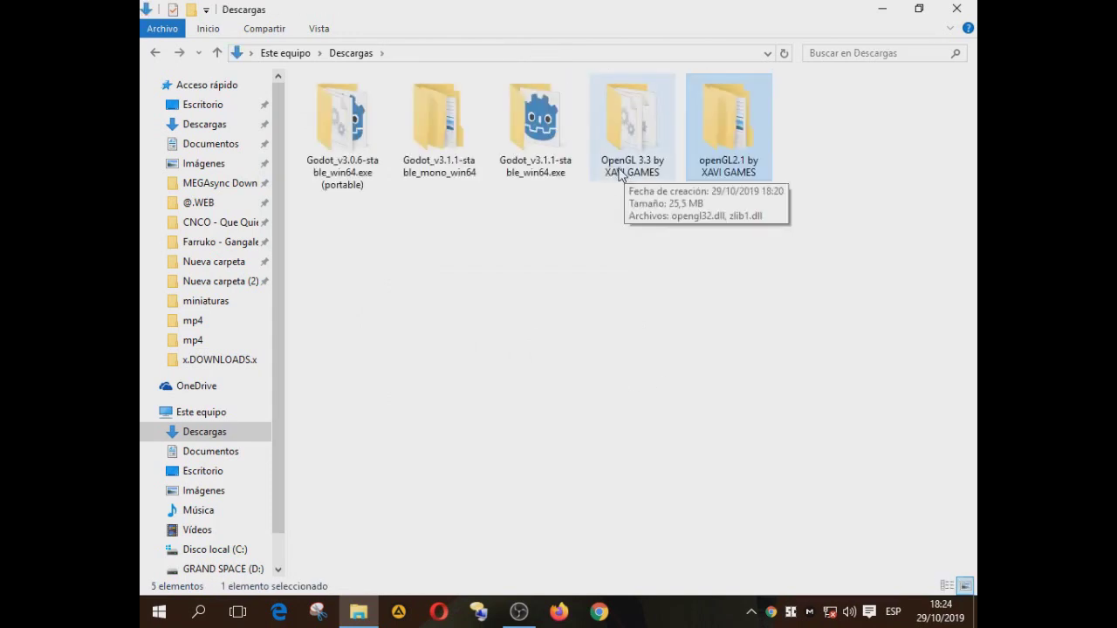
pyautogui.doubleClick(535, 122)
pyautogui.rightClick(423, 193)
pyautogui.click(539, 311)
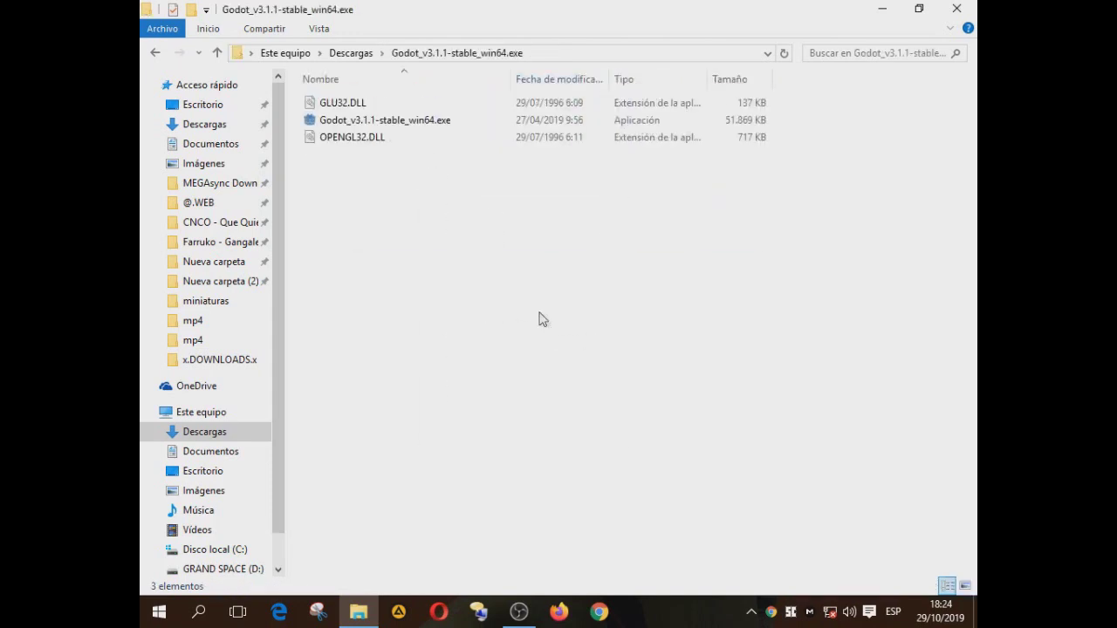
pyautogui.doubleClick(393, 120)
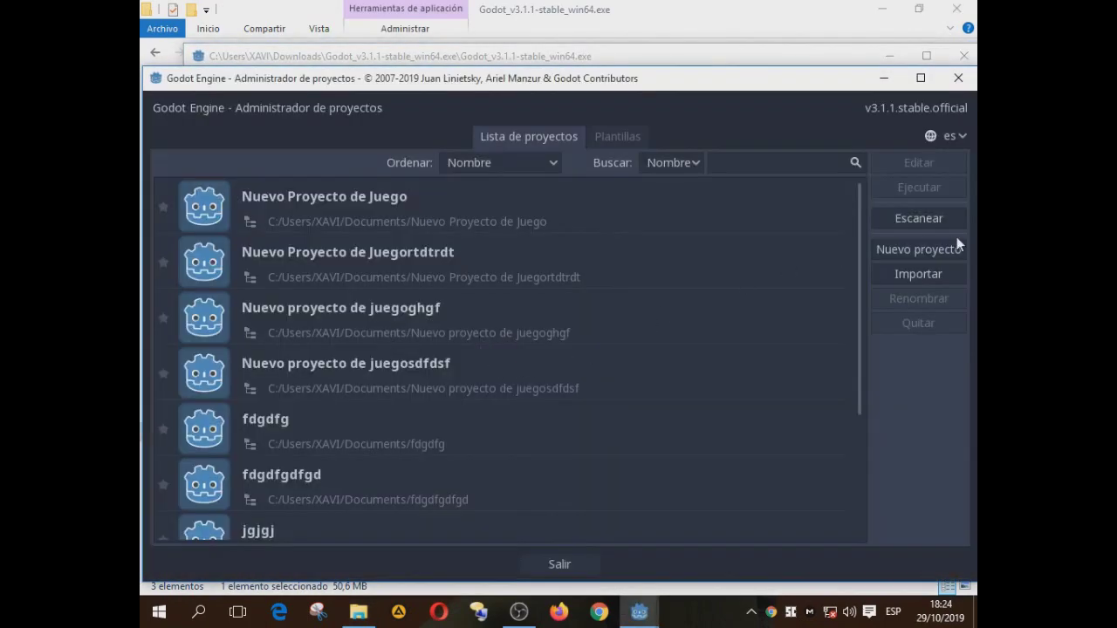
# - Create 'Nuevo proyecto de juegogfdgfd' with the OpenGL ES 2.0 renderer in a new folder and open it
pyautogui.click(945, 249)
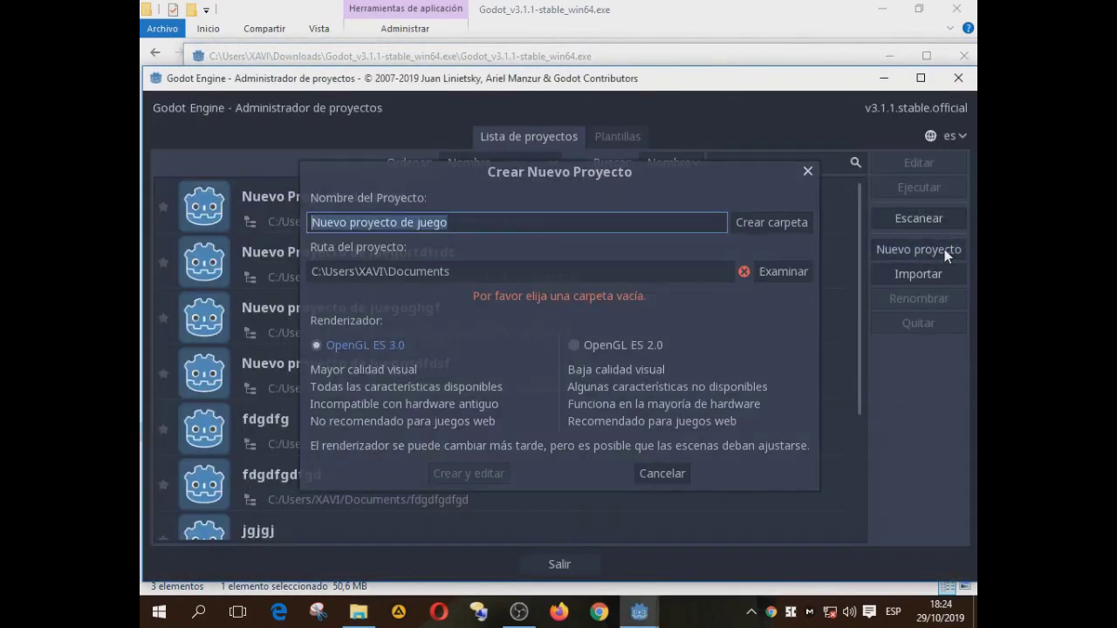
pyautogui.click(577, 346)
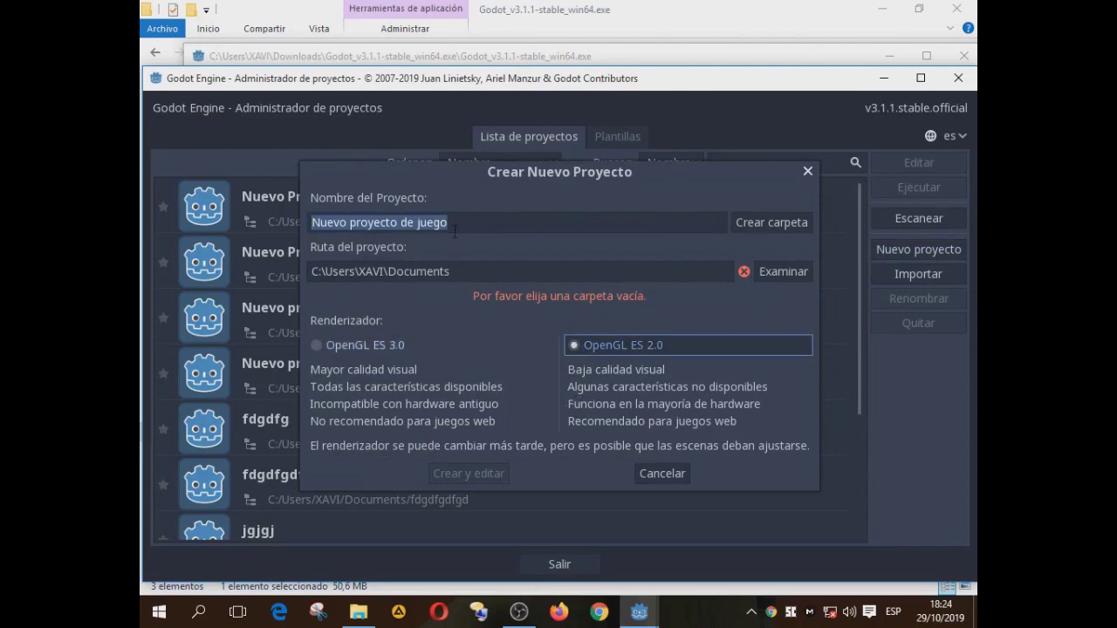
pyautogui.click(454, 229)
pyautogui.write('gfdgfd')
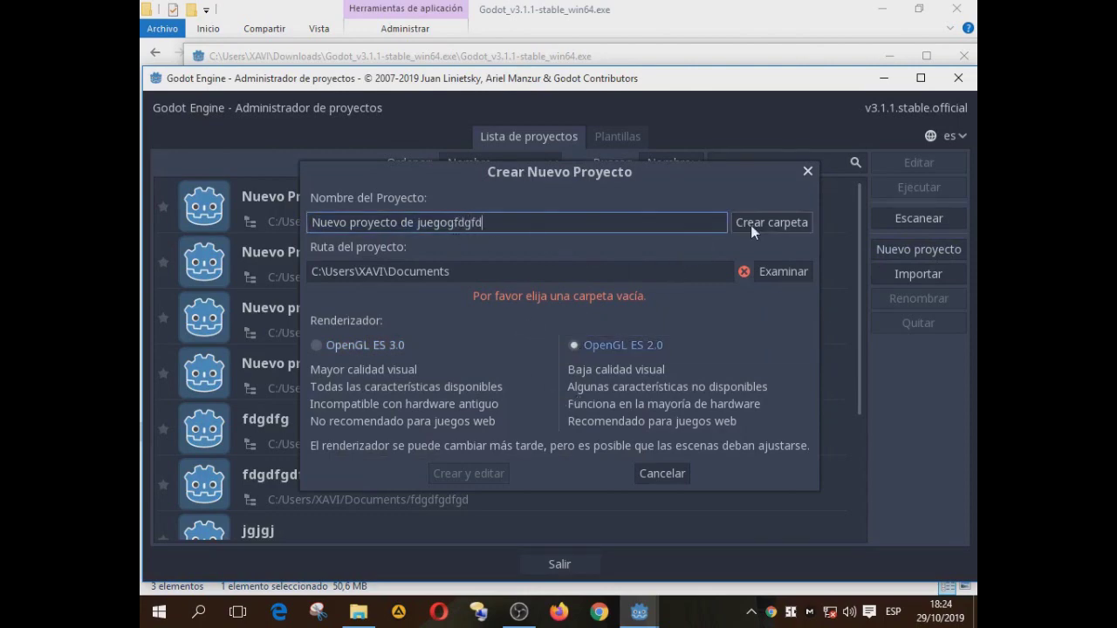
pyautogui.click(749, 222)
pyautogui.click(470, 472)
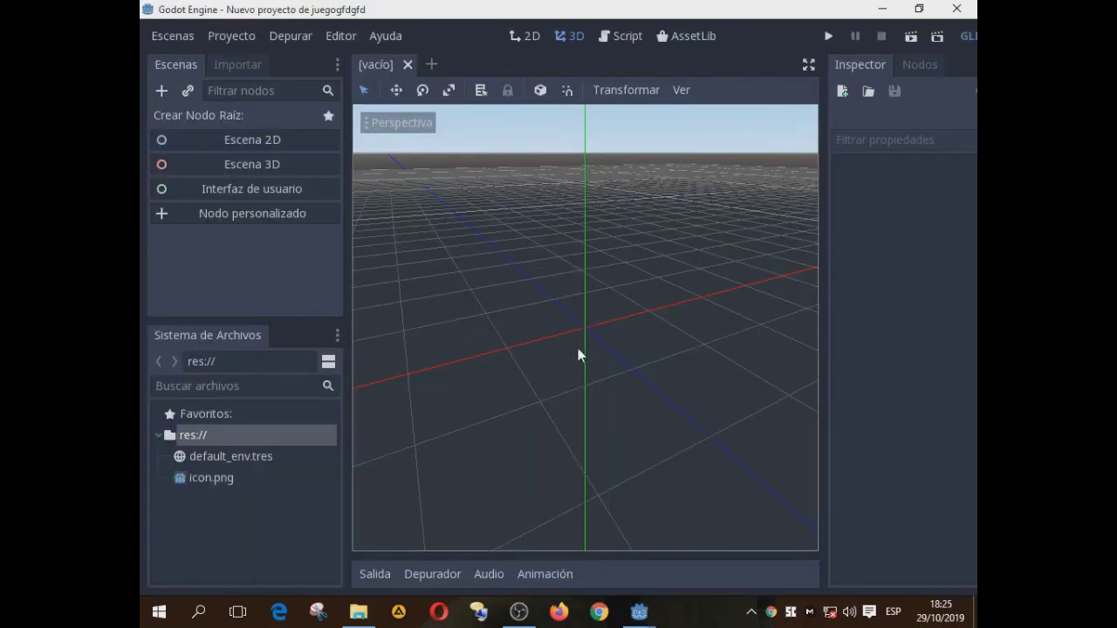
# - Add a 3D scene root and run it, saving the scene as Spatial.tscn
pyautogui.click(264, 166)
pyautogui.click(829, 37)
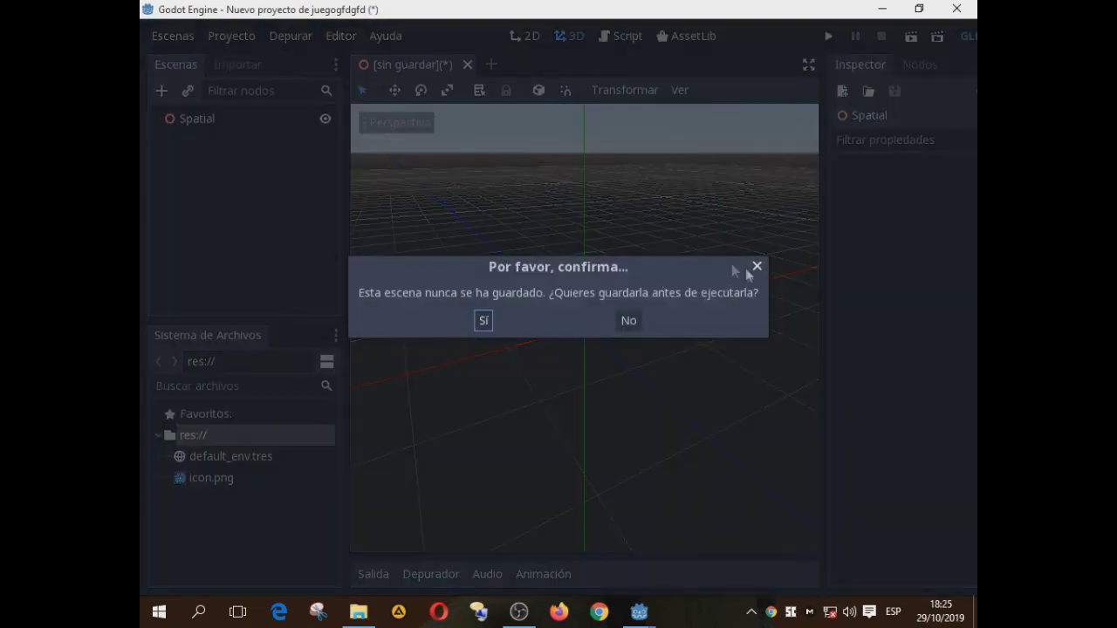
pyautogui.click(485, 321)
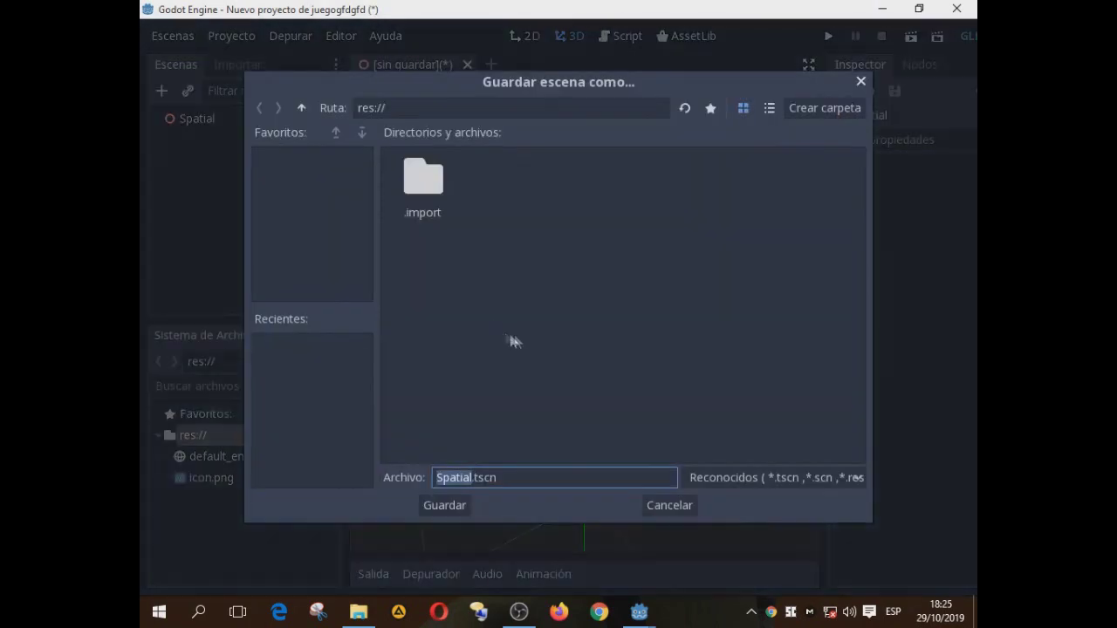
pyautogui.click(449, 509)
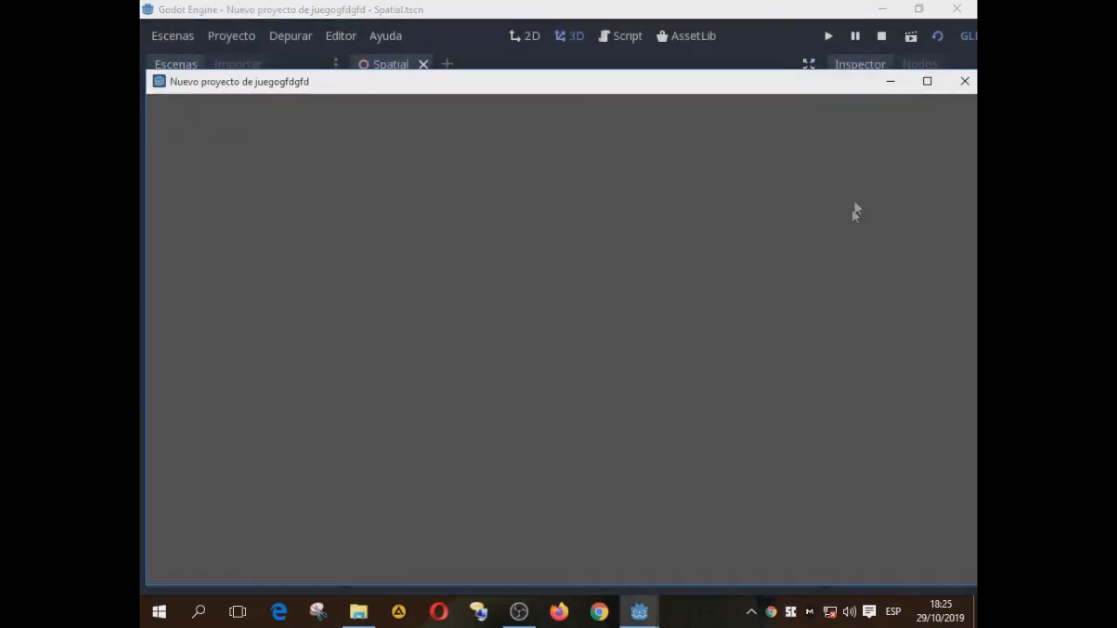
# - Close the running game window and quit the Godot editor
pyautogui.click(964, 81)
pyautogui.click(957, 8)
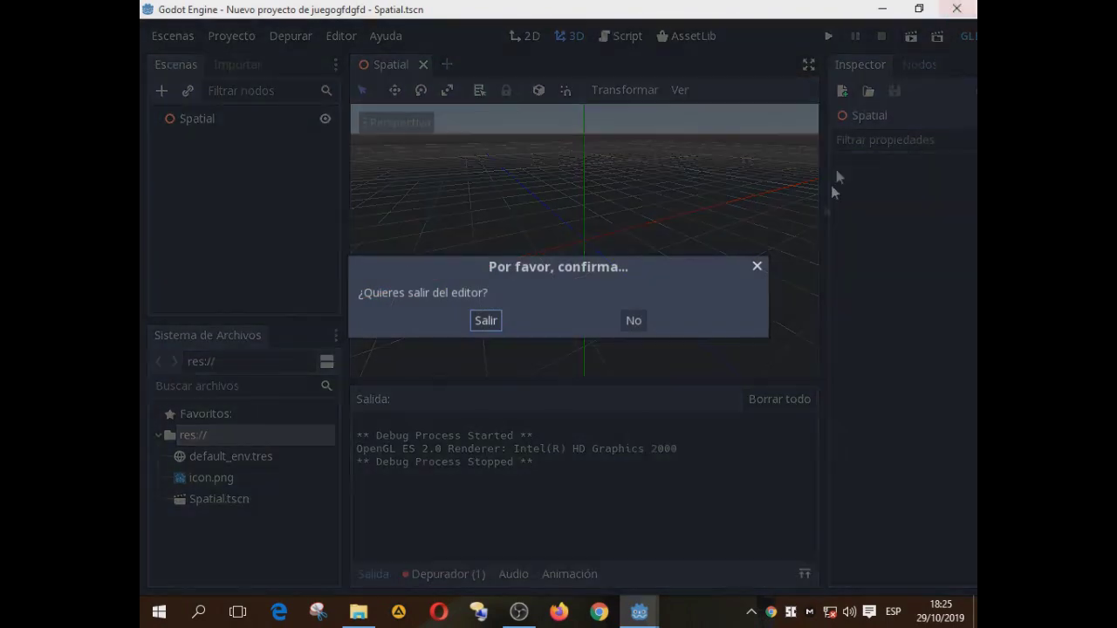
pyautogui.click(487, 323)
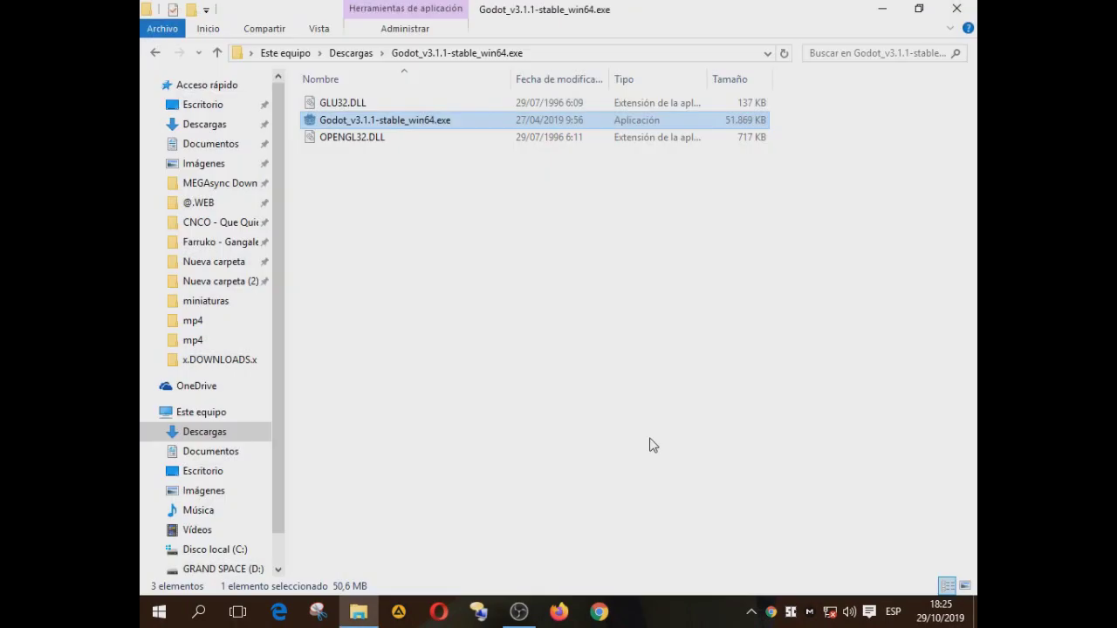
# - Go back to Descargas and refresh it so the three Godot and two OpenGL folders show
pyautogui.press('BackSpace')
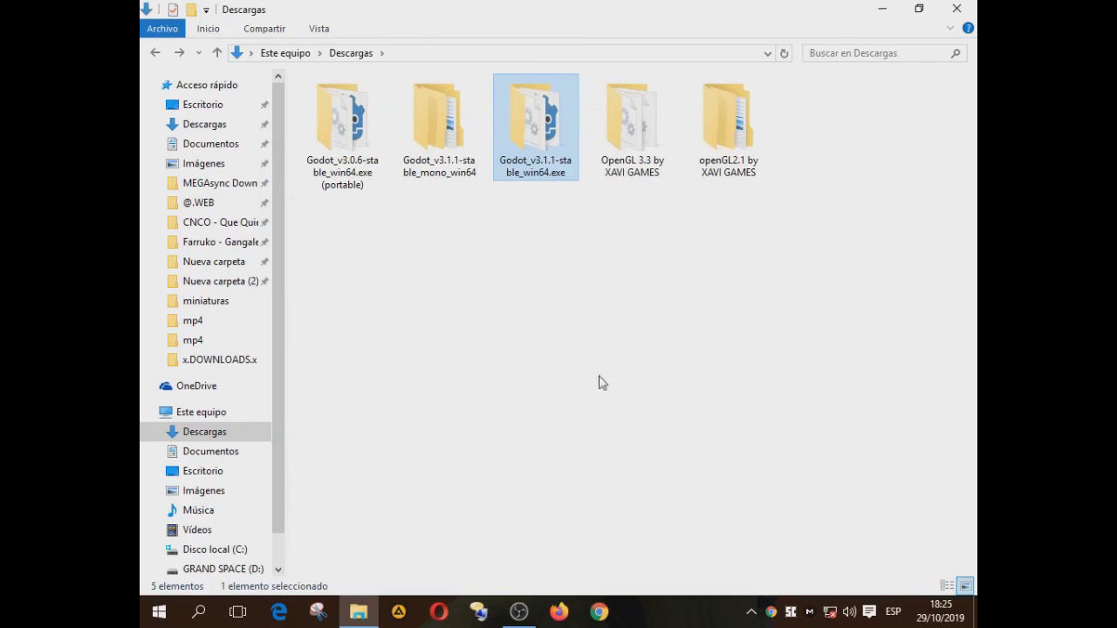
pyautogui.rightClick(357, 349)
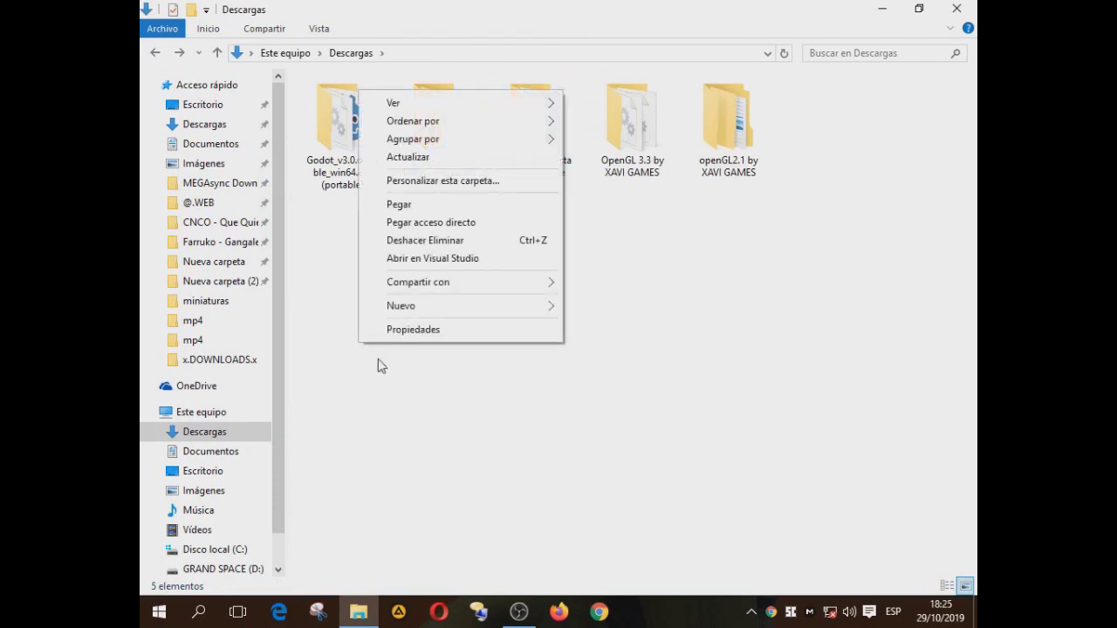
pyautogui.click(419, 158)
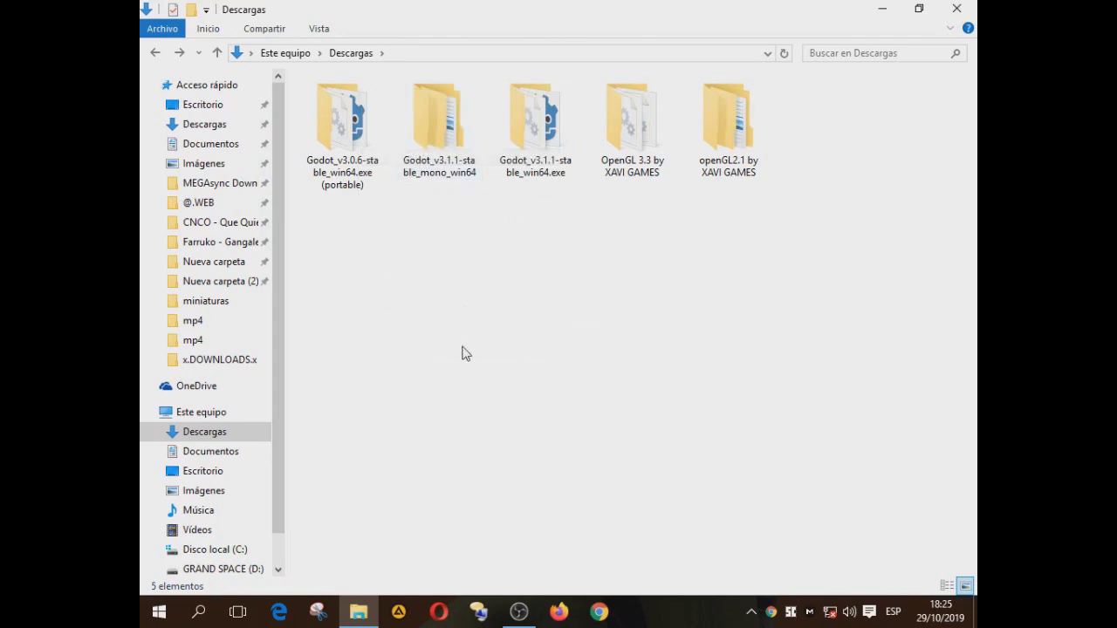